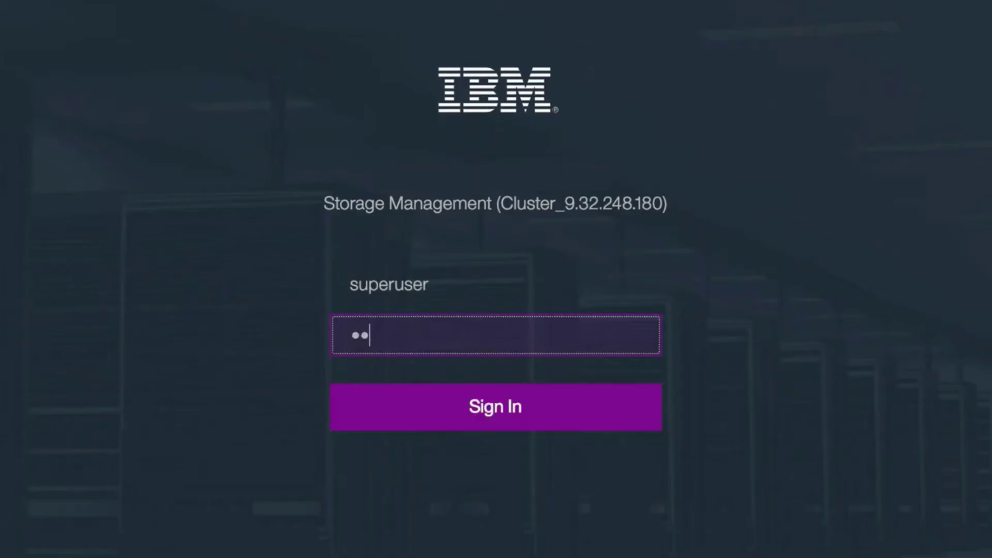
Enter the administrator account password on the sign-in page
{"action": "type", "text": "ssw0rd"}
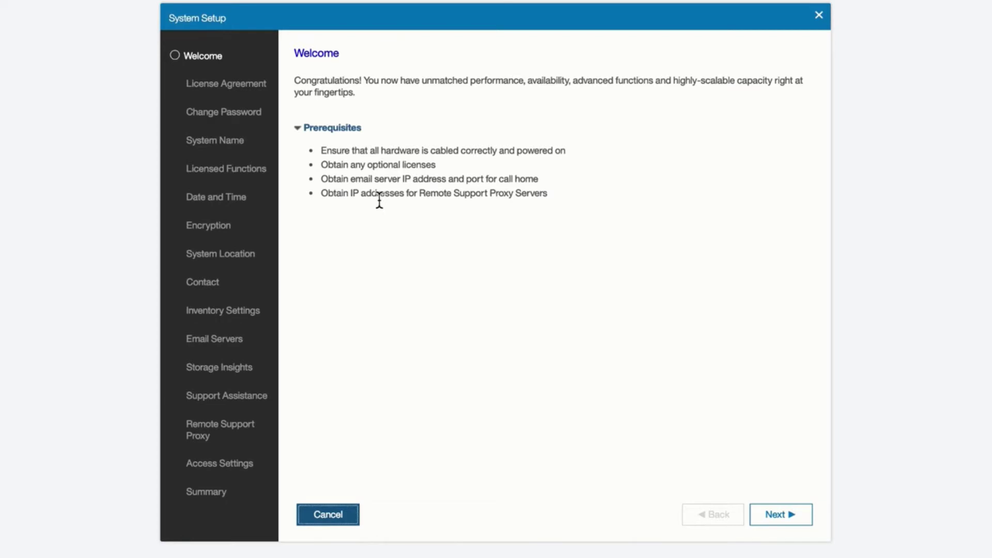
Move past the Welcome page and scroll through the main license agreement text
{"action": "left_click", "coordinate": [782, 515]}
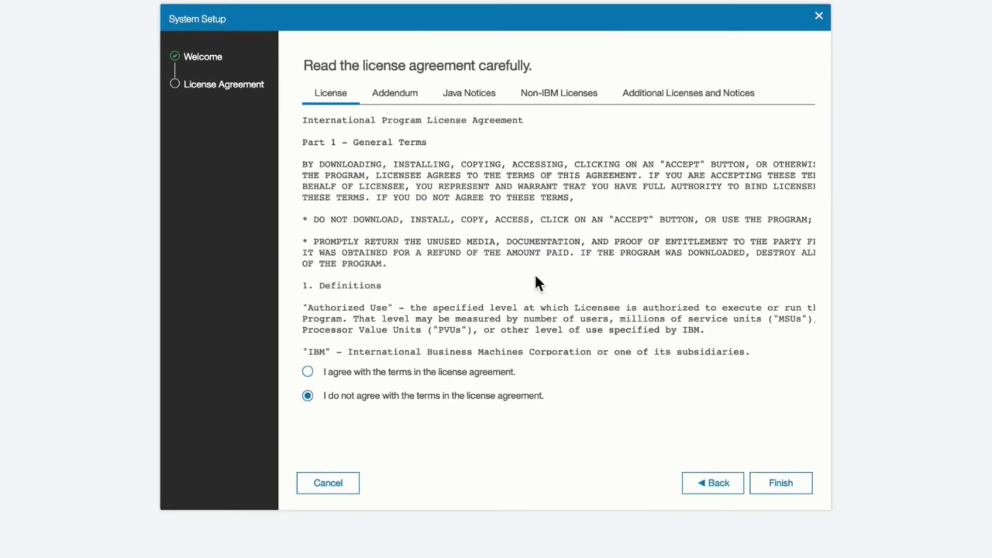
{"action": "scroll", "coordinate": [535, 279], "scroll_direction": "down", "scroll_amount": 5}
{"action": "scroll", "coordinate": [535, 279], "scroll_direction": "down", "scroll_amount": 5}
{"action": "scroll", "coordinate": [536, 295], "scroll_direction": "down", "scroll_amount": 5}
{"action": "scroll", "coordinate": [536, 295], "scroll_direction": "down", "scroll_amount": 2}
Review the Addendum, Java Notices, Non-IBM and Additional license tabs, then accept the terms
{"action": "left_click", "coordinate": [407, 95]}
{"action": "left_click", "coordinate": [478, 103]}
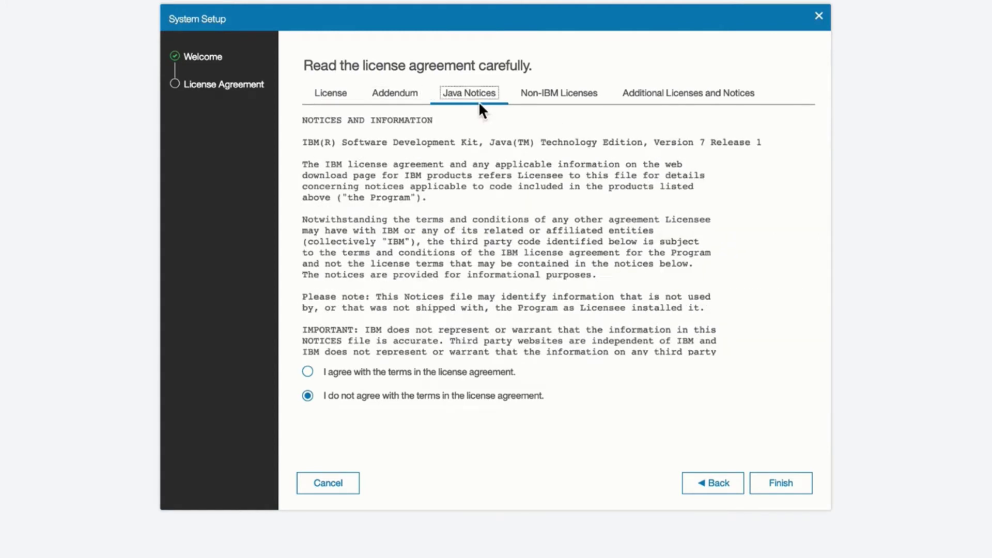
{"action": "left_click", "coordinate": [551, 104]}
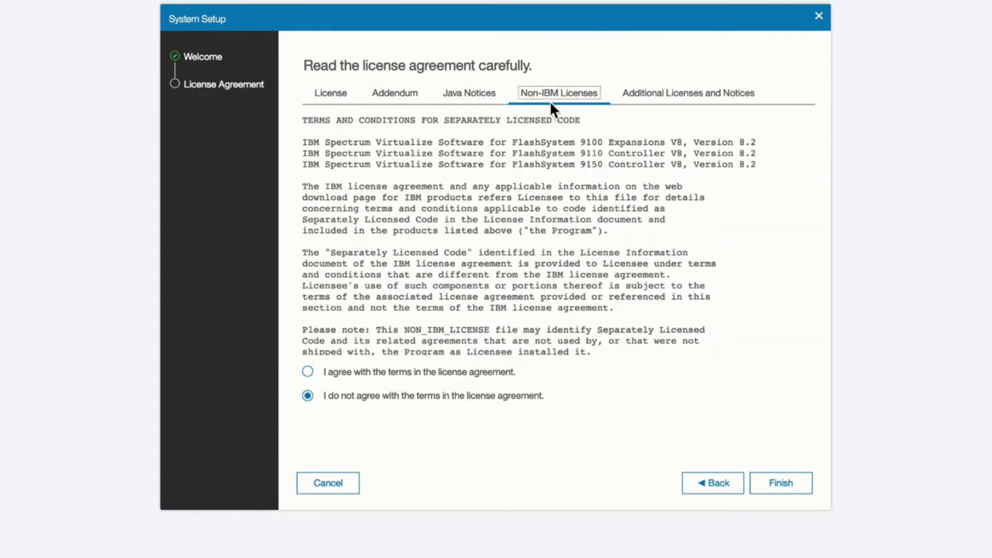
{"action": "left_click", "coordinate": [719, 103]}
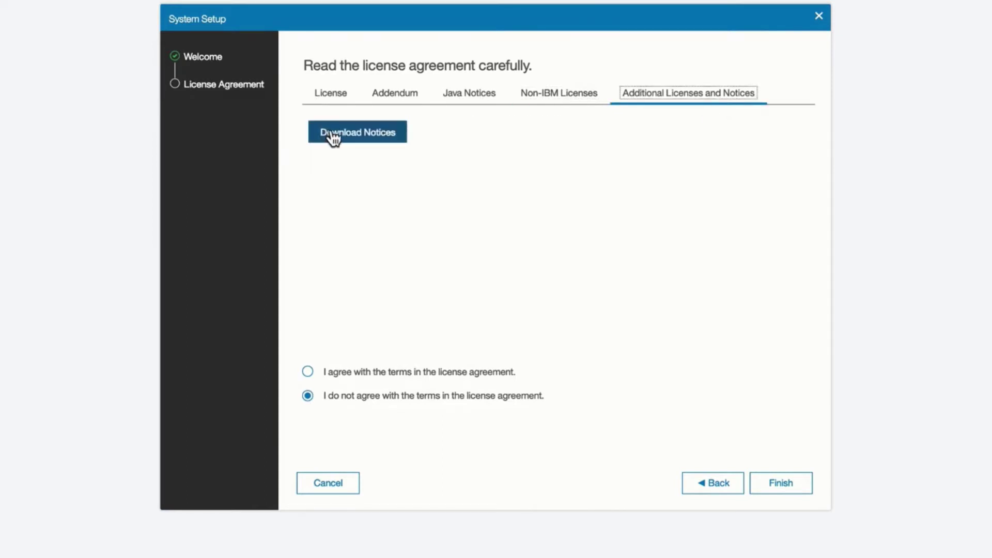
{"action": "left_click", "coordinate": [340, 94]}
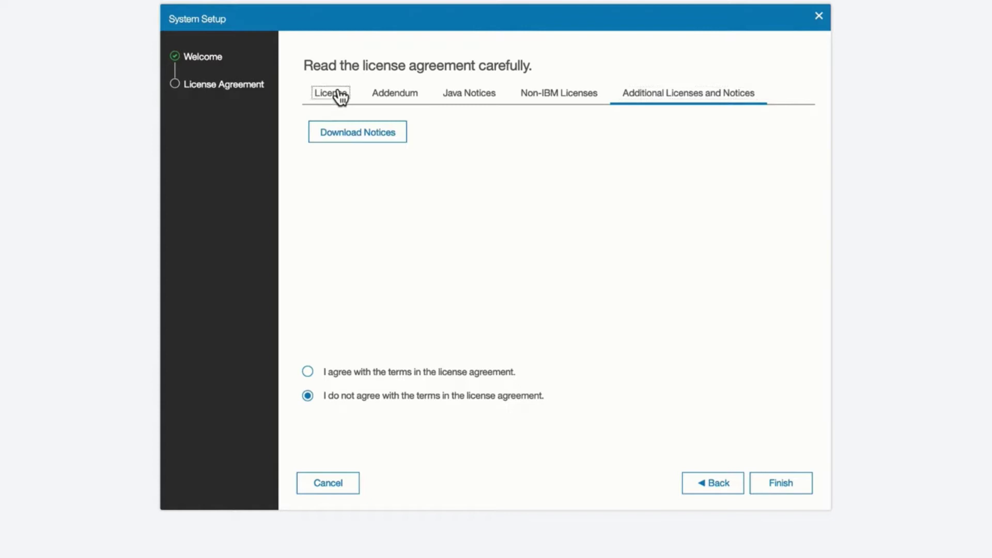
{"action": "left_click", "coordinate": [312, 370]}
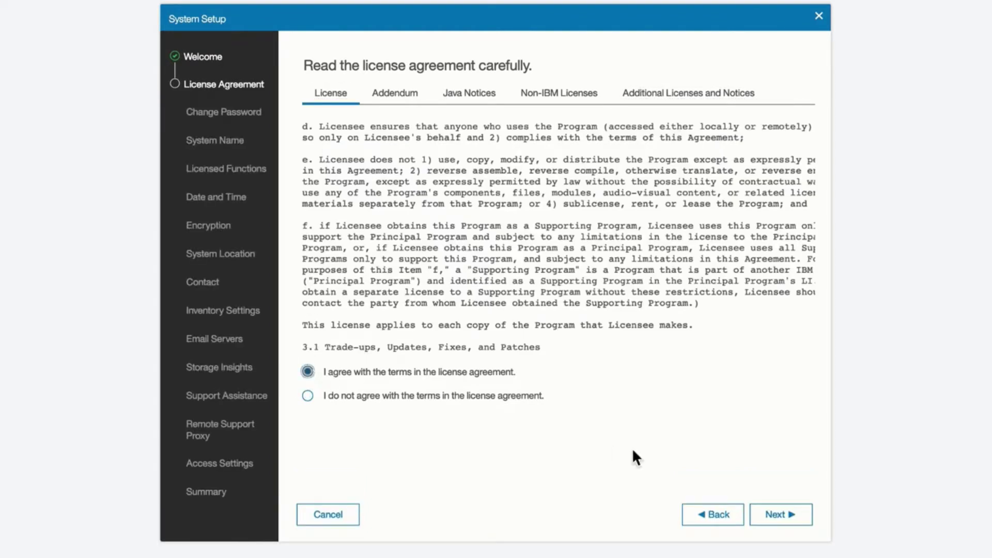
{"action": "left_click", "coordinate": [785, 513]}
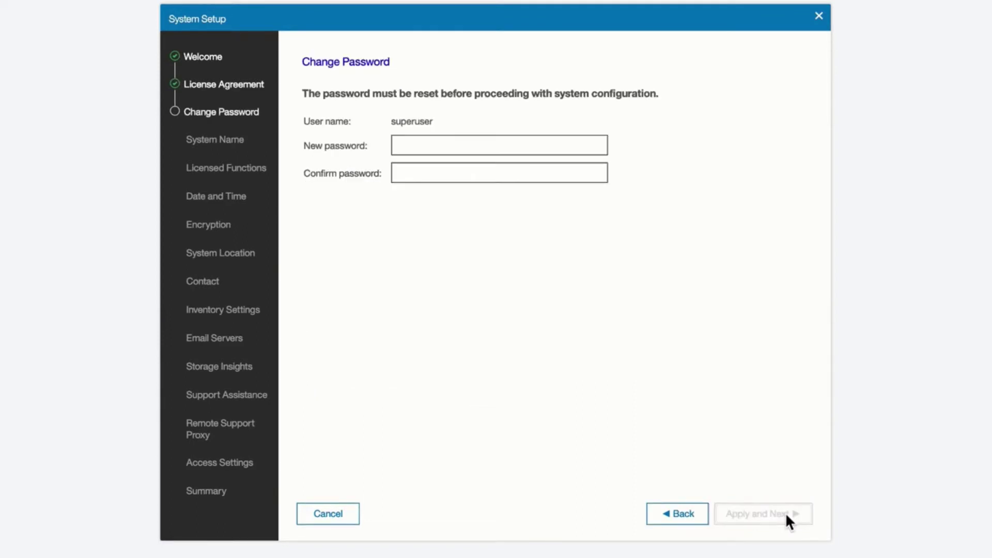
Enter and confirm a new superuser password, apply it, and dismiss the success message
{"action": "left_click", "coordinate": [463, 181]}
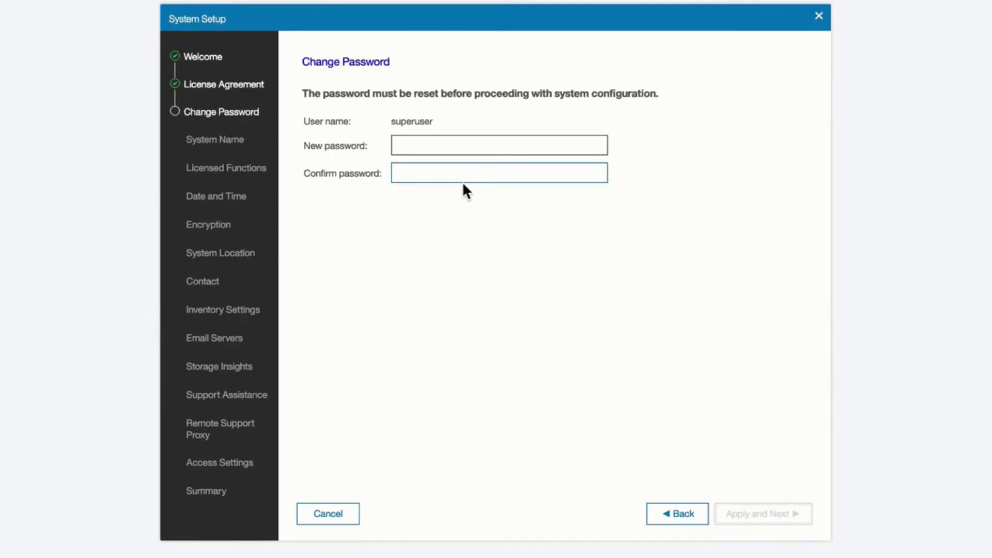
{"action": "left_click", "coordinate": [461, 149]}
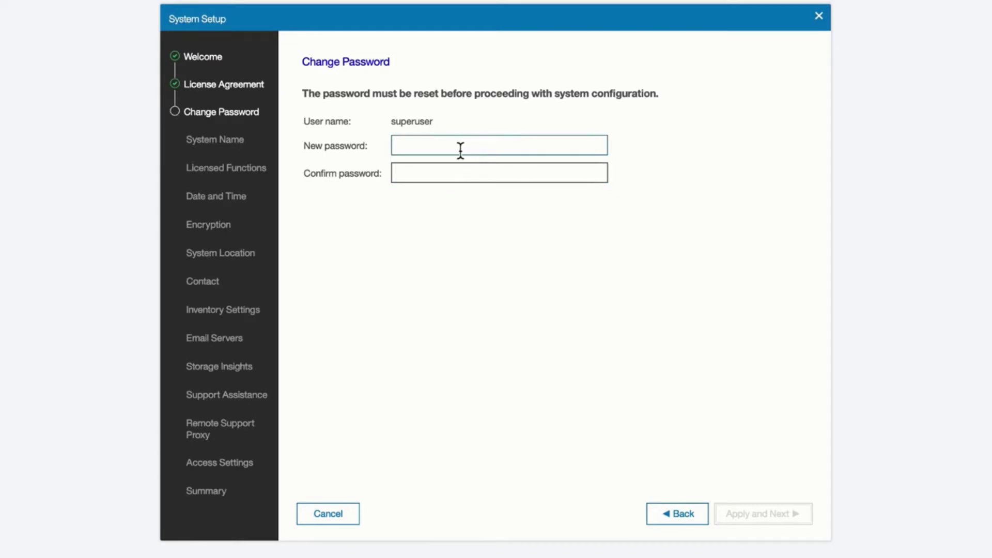
{"action": "left_click", "coordinate": [461, 150]}
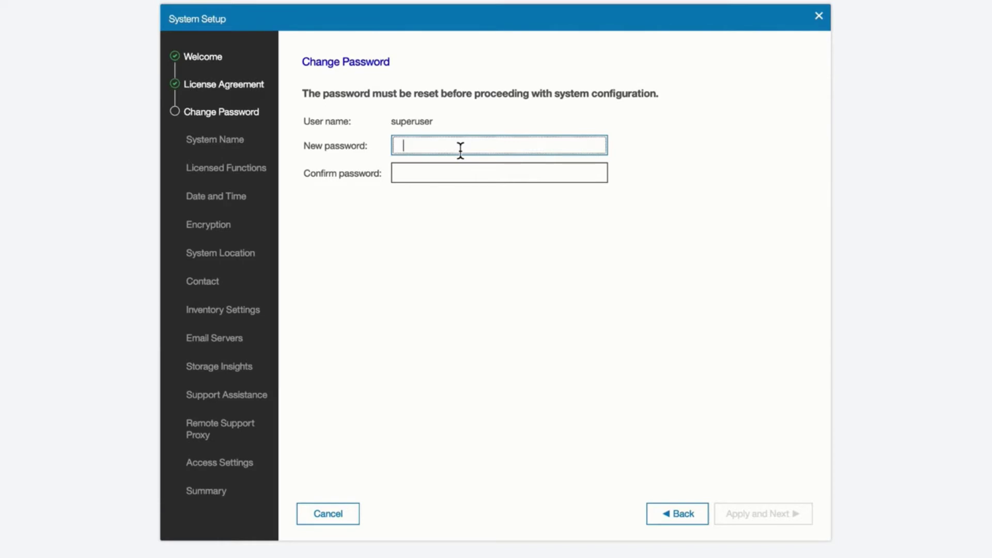
{"action": "type", "text": "•••••••••"}
{"action": "key", "text": "Tab"}
{"action": "type", "text": "••••••••"}
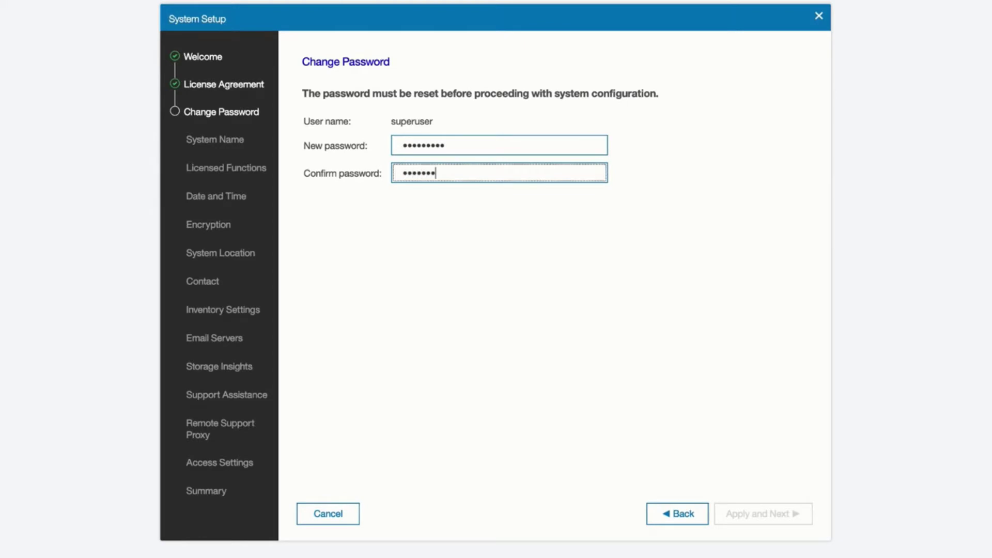
{"action": "type", "text": "•"}
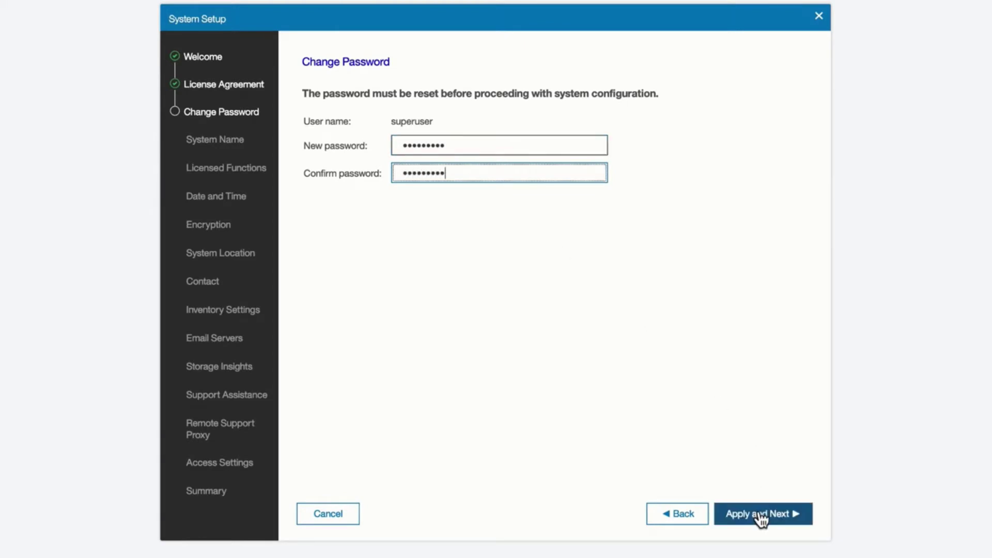
{"action": "left_click", "coordinate": [759, 514]}
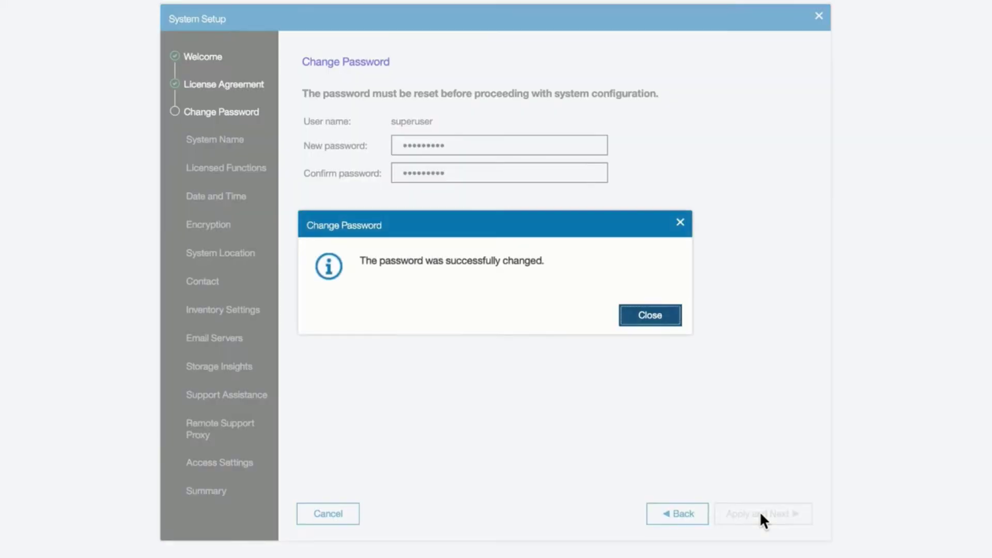
{"action": "left_click", "coordinate": [645, 314]}
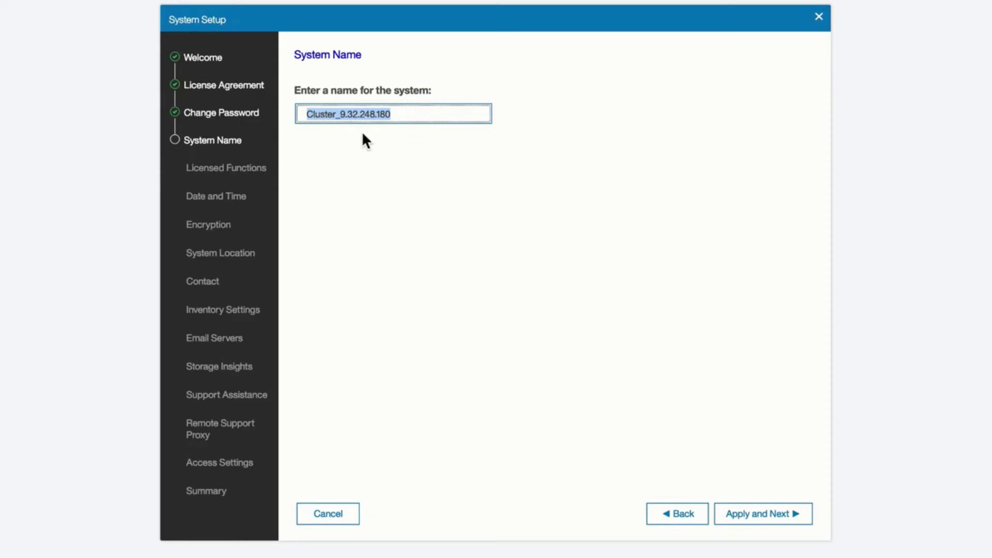
Change the system name to MacBeth, apply it, and close the completed command dialog
{"action": "type", "text": "Mac"}
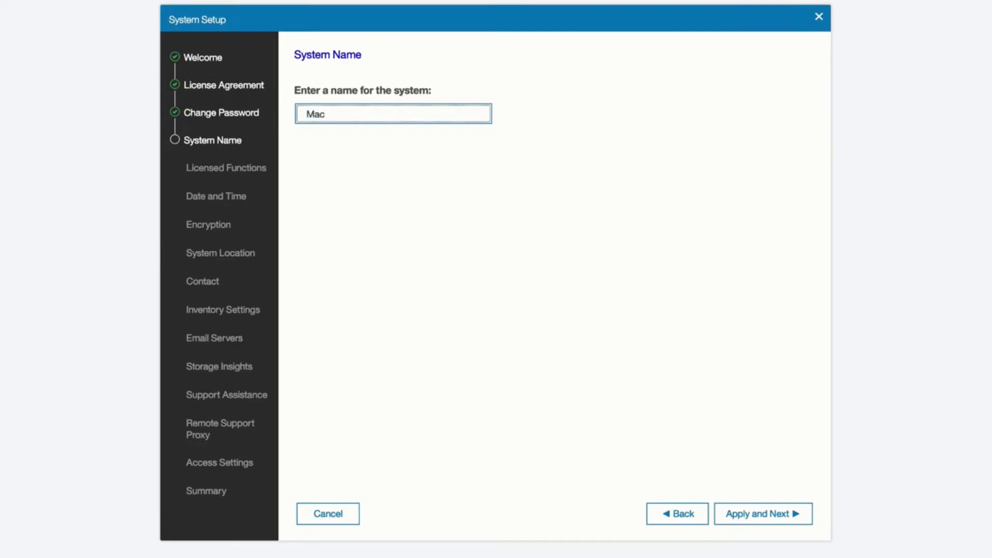
{"action": "type", "text": "Beth"}
{"action": "left_click", "coordinate": [774, 512]}
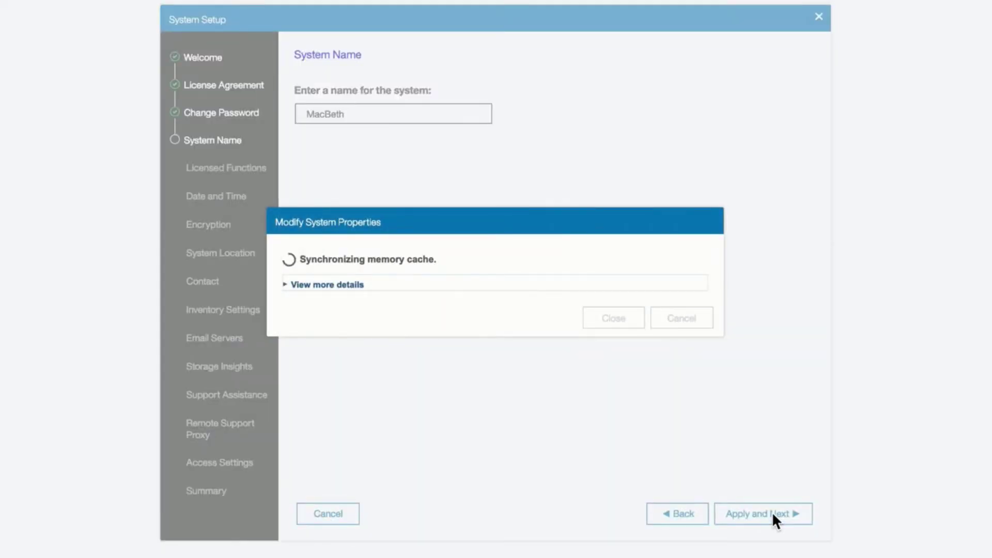
{"action": "left_click", "coordinate": [599, 322]}
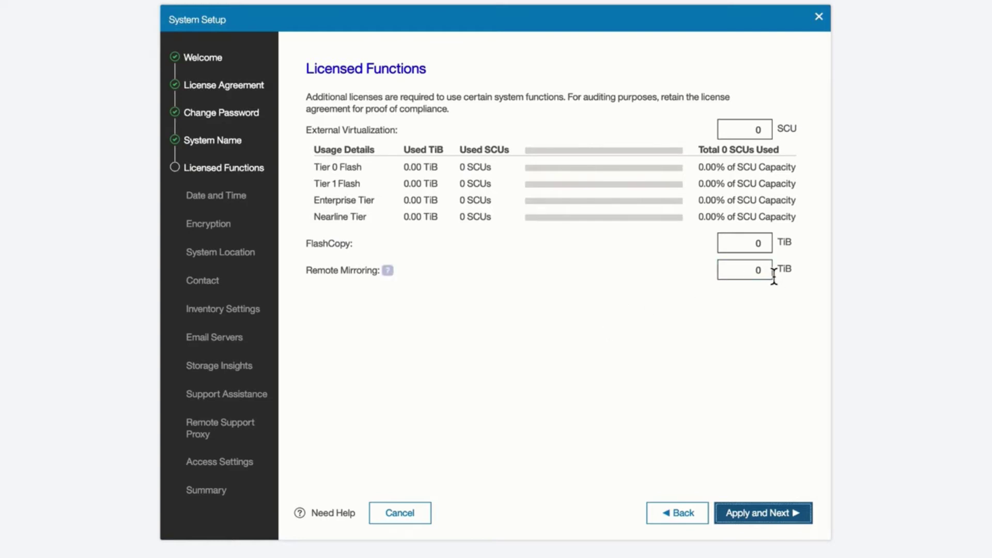
Check the Remote Mirroring, External Virtualization and FlashCopy capacities, leave them at 0, and apply
{"action": "left_click", "coordinate": [745, 272]}
{"action": "left_click", "coordinate": [388, 272]}
{"action": "mouse_move", "coordinate": [365, 244]}
{"action": "mouse_move", "coordinate": [370, 168]}
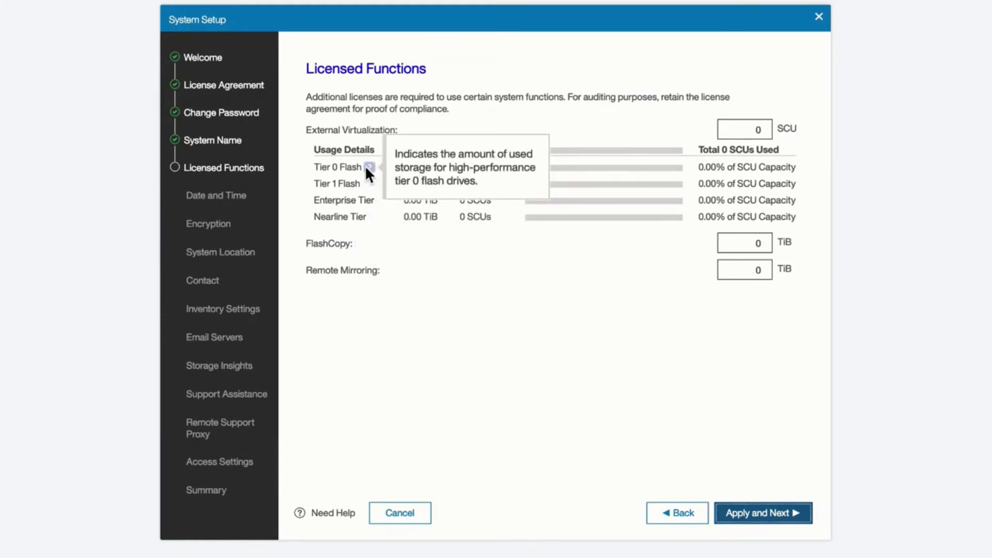
{"action": "mouse_move", "coordinate": [370, 190]}
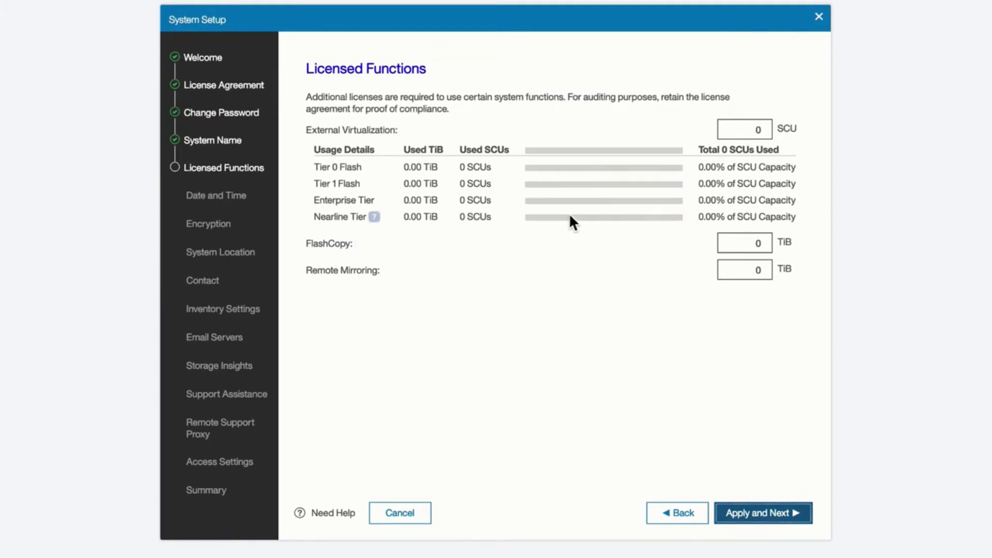
{"action": "left_click", "coordinate": [744, 135]}
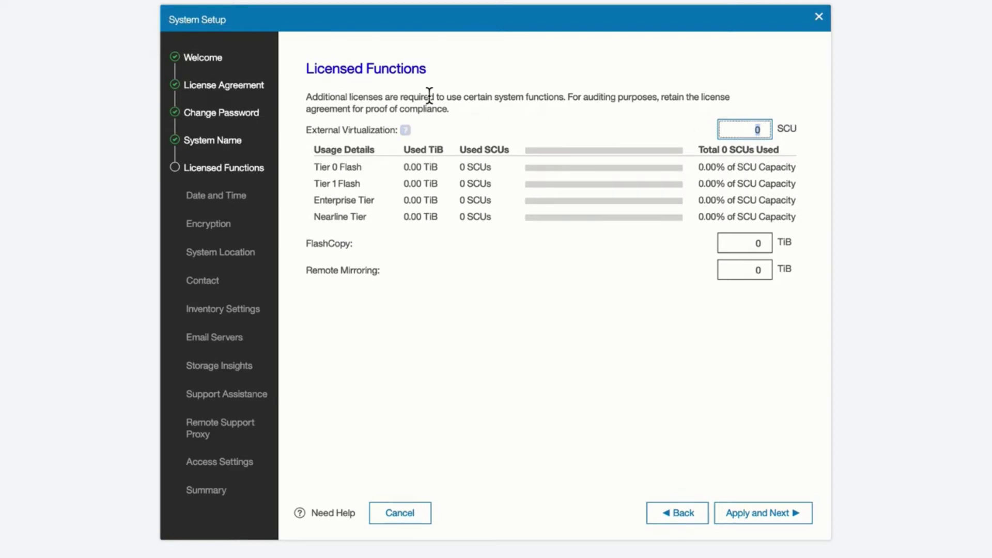
{"action": "mouse_move", "coordinate": [406, 133]}
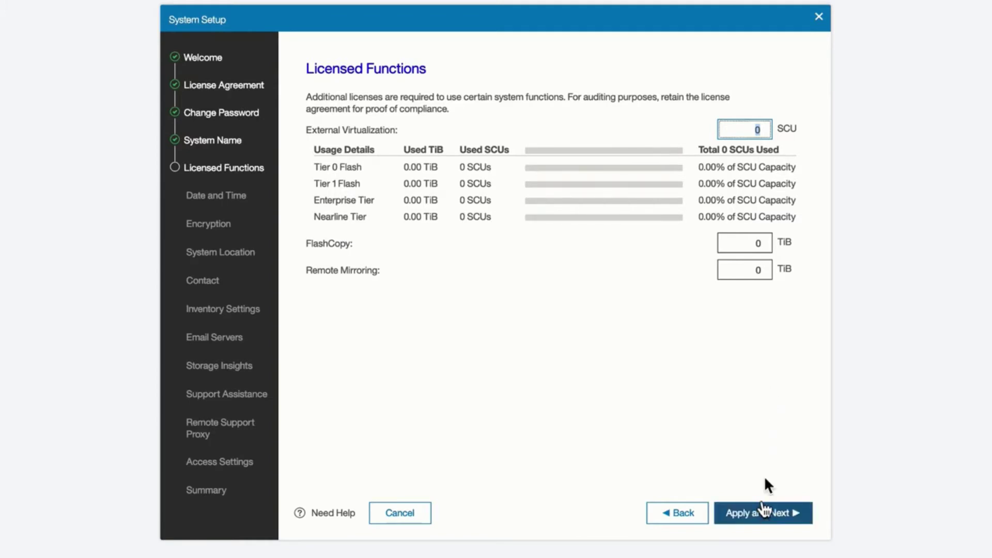
{"action": "left_click", "coordinate": [757, 246]}
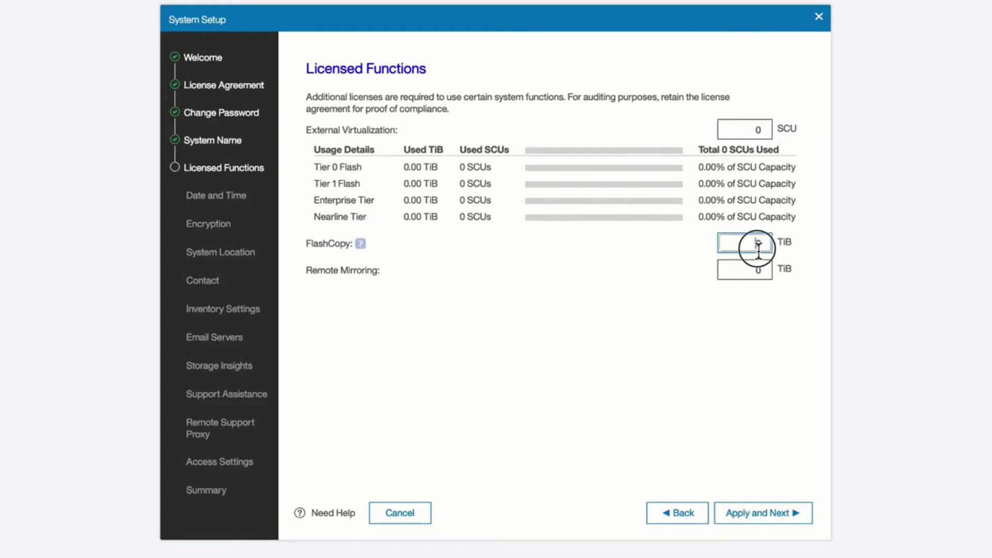
{"action": "left_click", "coordinate": [753, 515]}
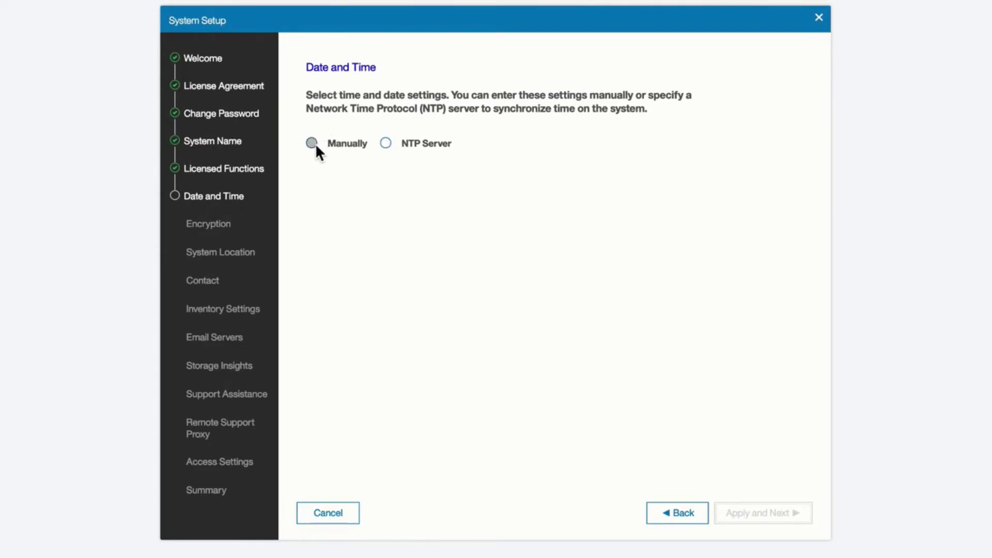
Select NTP Server time sync with IP 9.32.248.200, keeping the Eastern Time zone
{"action": "left_click", "coordinate": [388, 146]}
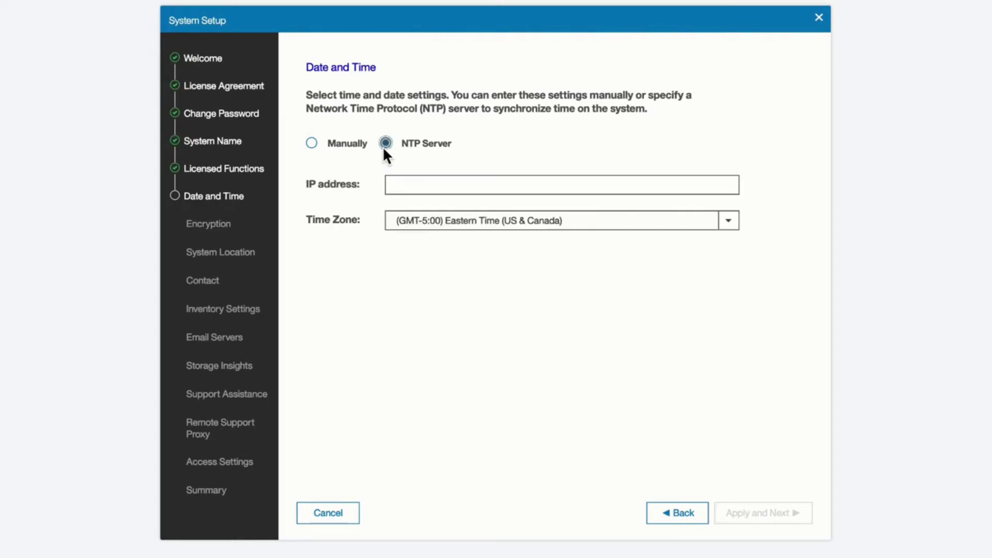
{"action": "left_click", "coordinate": [466, 187]}
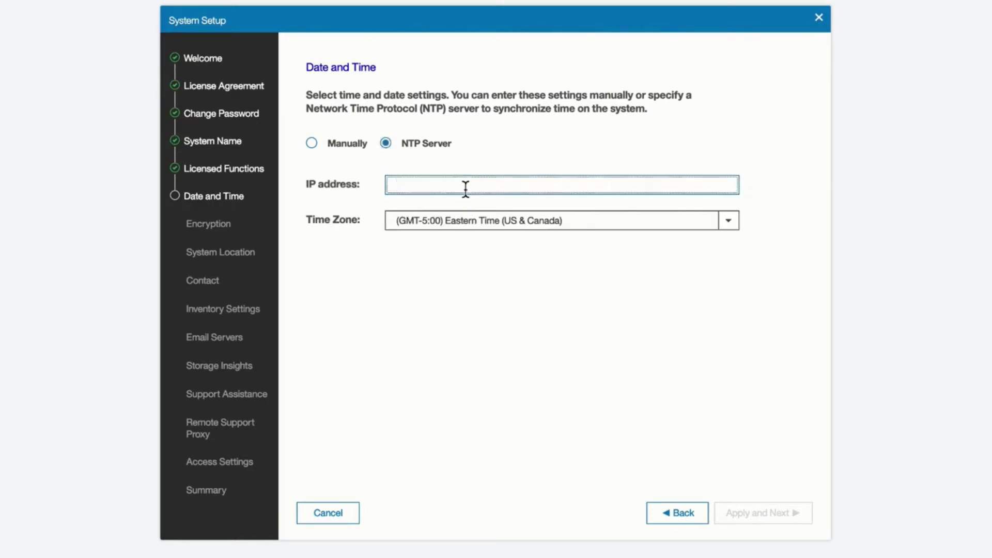
{"action": "type", "text": "9.32.248.200"}
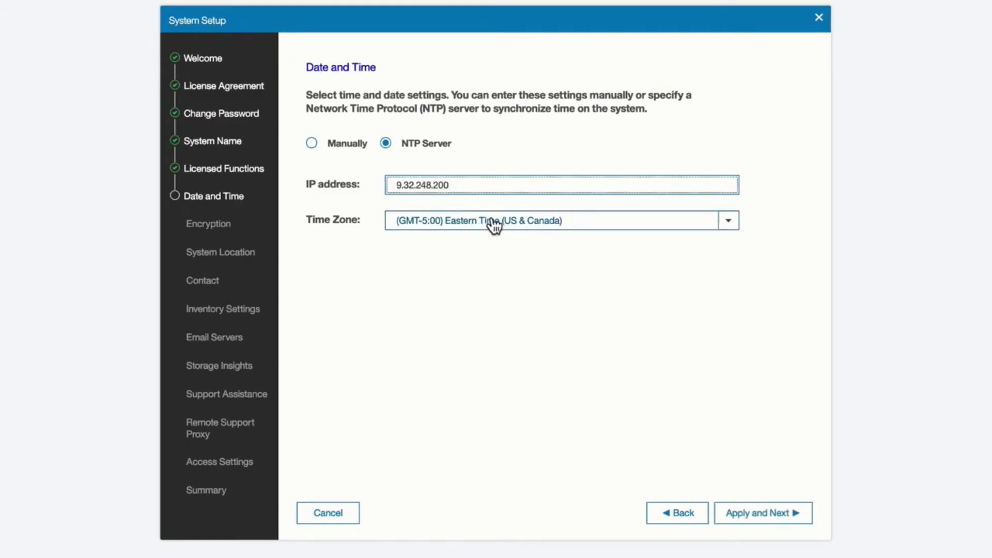
Apply the time settings and inspect the chsystem -ntpip and settimezone commands in the task log
{"action": "left_click", "coordinate": [785, 514]}
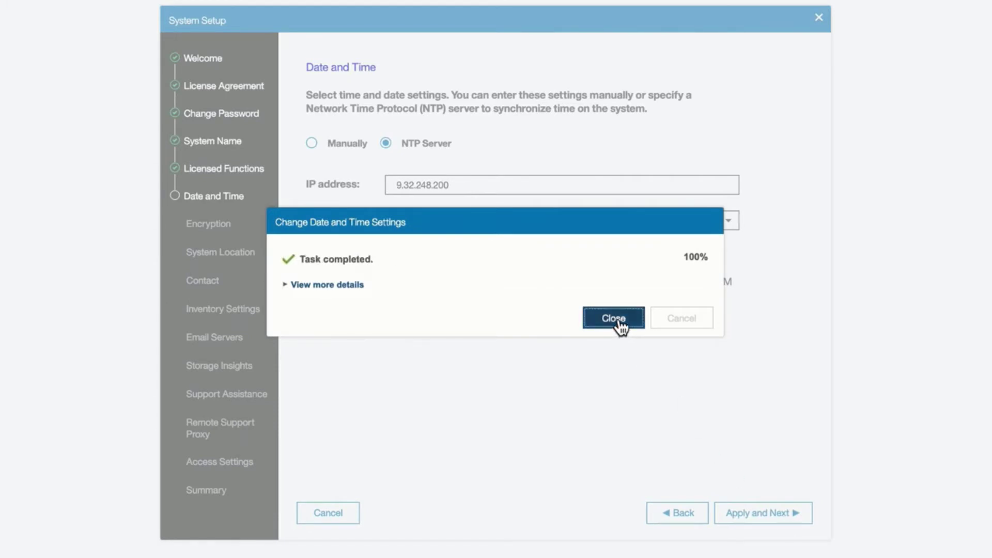
{"action": "left_click", "coordinate": [292, 285]}
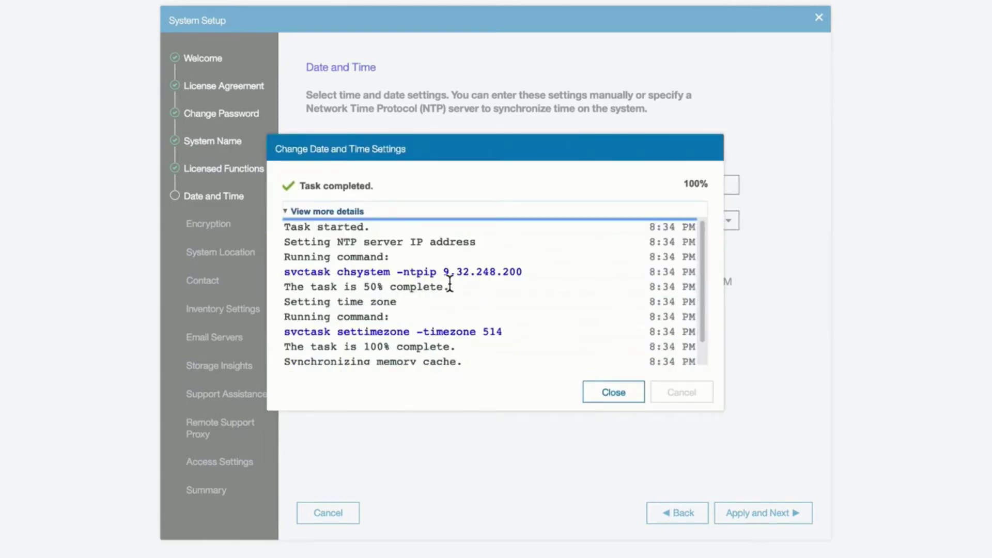
{"action": "left_click_drag", "start_coordinate": [285, 273], "coordinate": [527, 279]}
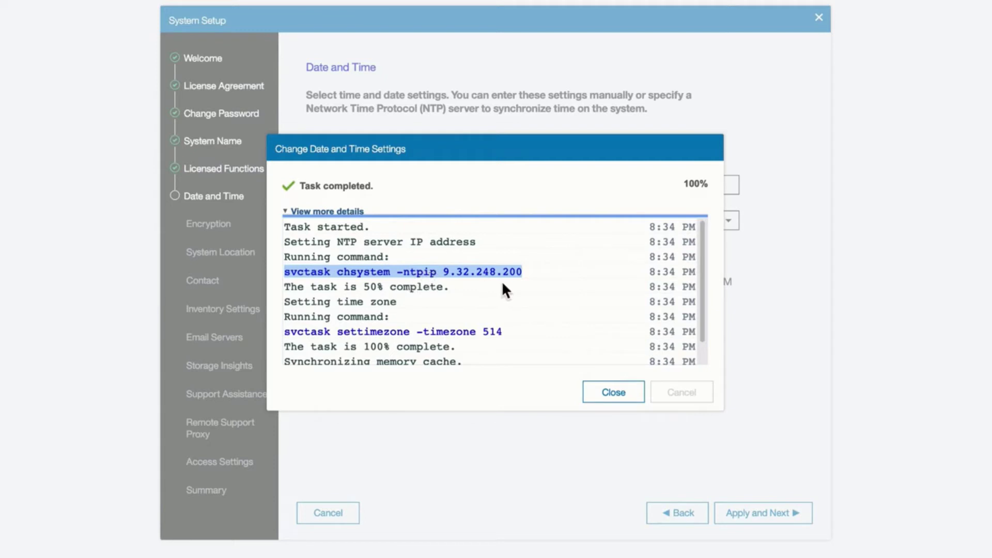
{"action": "scroll", "coordinate": [500, 295], "scroll_direction": "down", "scroll_amount": 1}
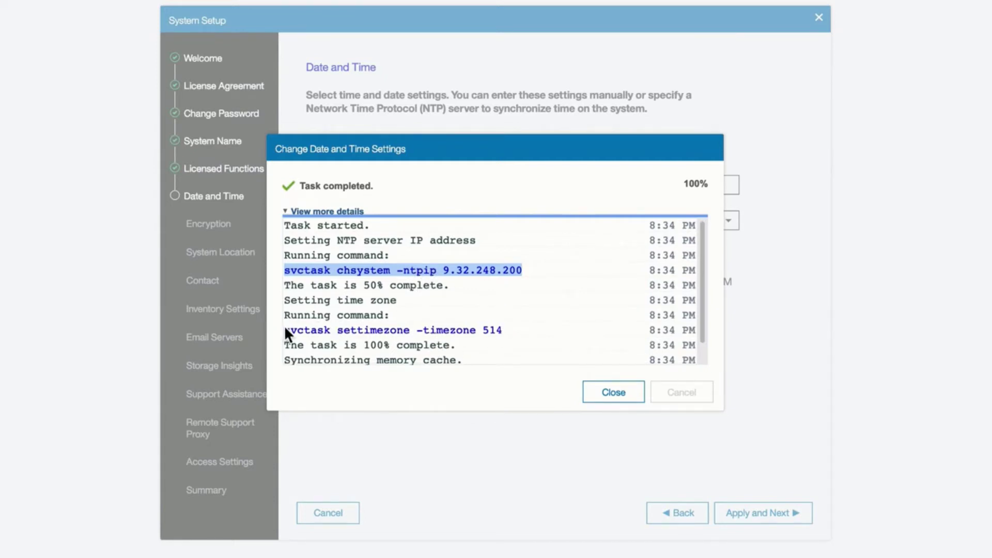
{"action": "left_click", "coordinate": [392, 325]}
{"action": "triple_click", "coordinate": [510, 333]}
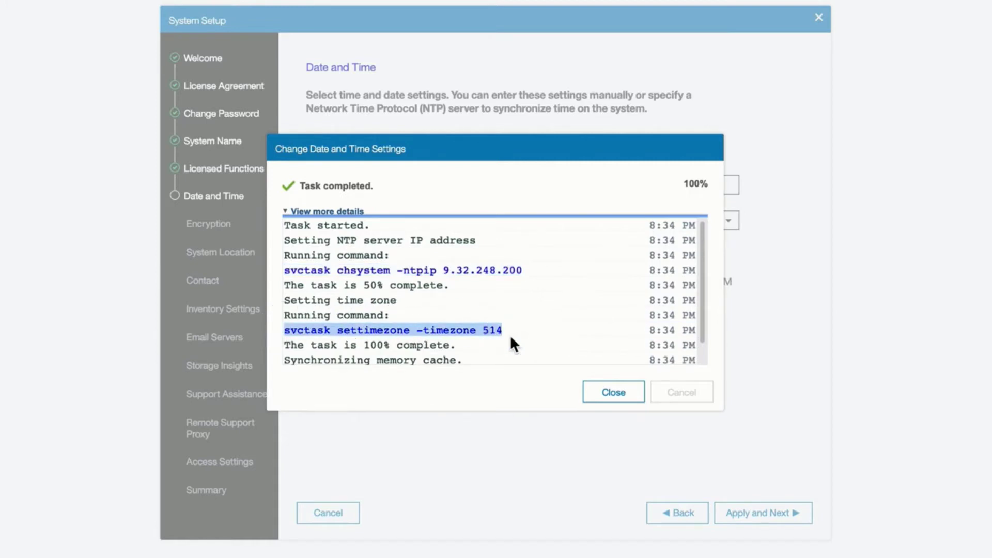
Close the finished date and time task and leave Encryption at No
{"action": "left_click", "coordinate": [631, 396]}
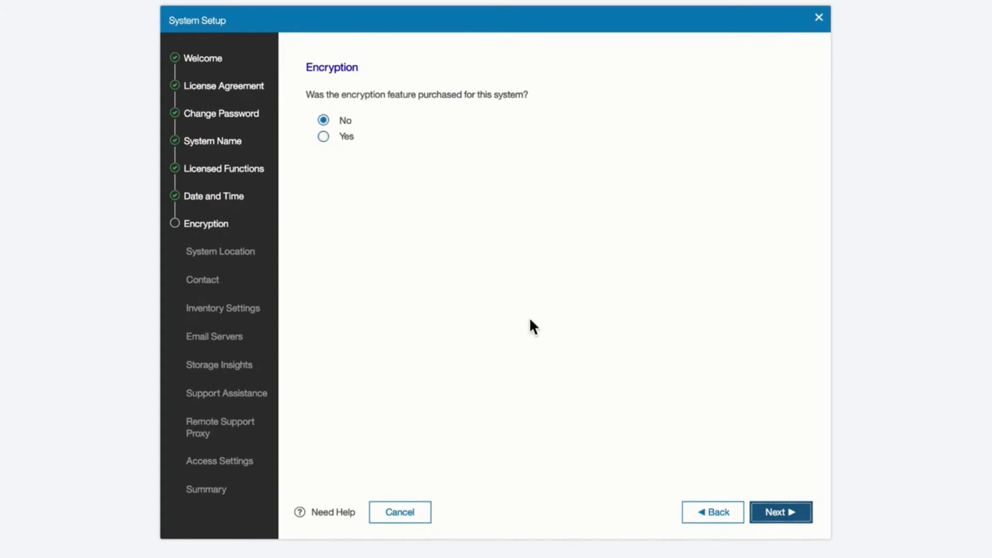
{"action": "left_click", "coordinate": [801, 513]}
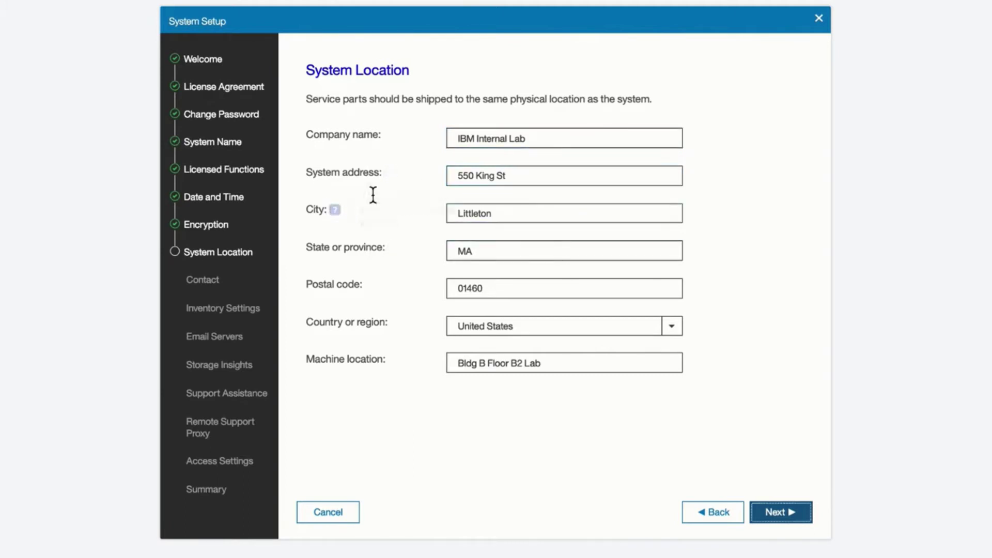
Read the help for the prefilled System Location fields and accept the location details
{"action": "mouse_move", "coordinate": [395, 177]}
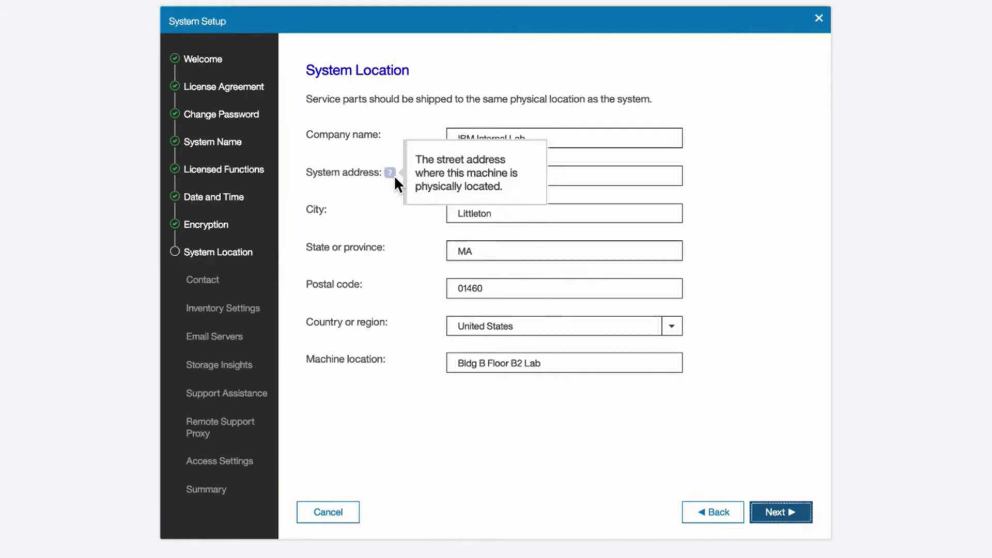
{"action": "mouse_move", "coordinate": [388, 136]}
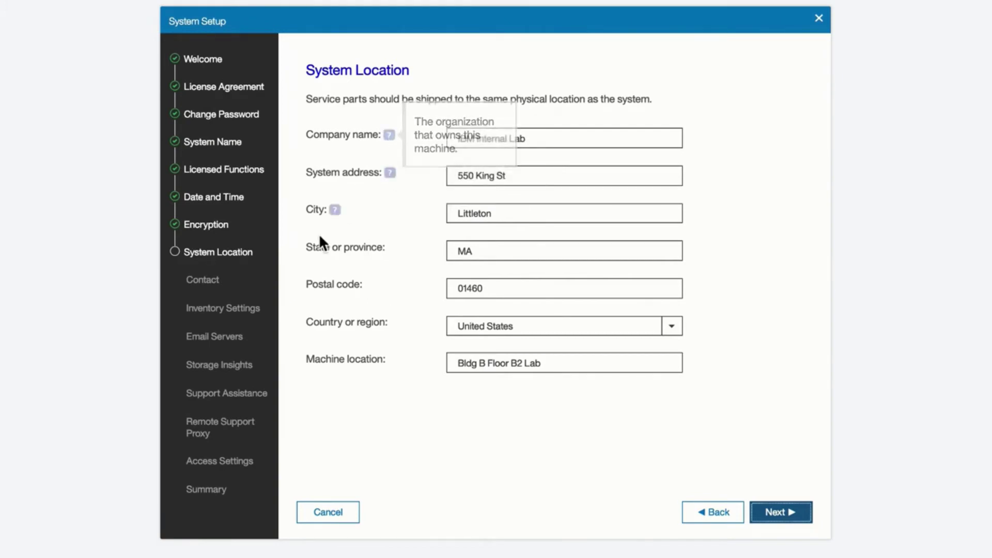
{"action": "mouse_move", "coordinate": [336, 214]}
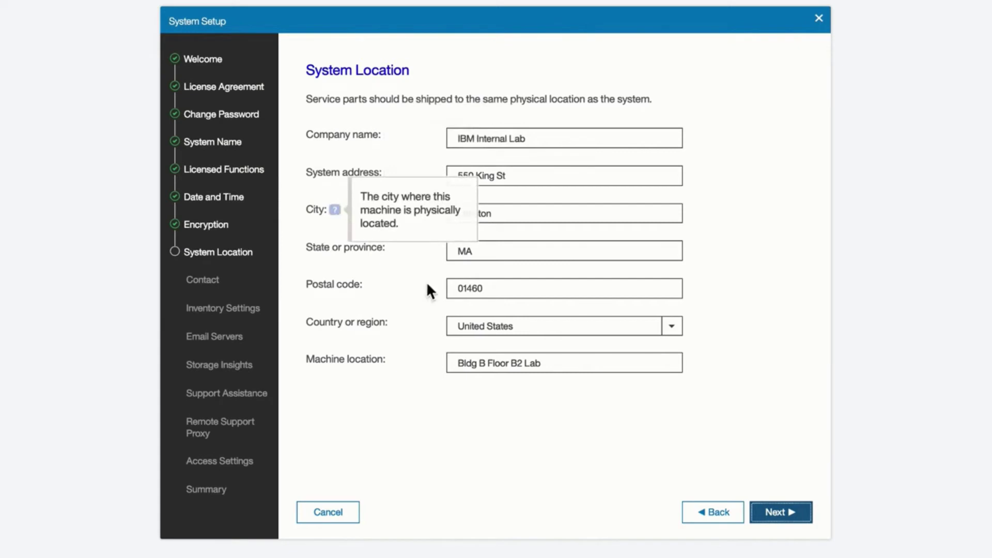
{"action": "left_click", "coordinate": [796, 515]}
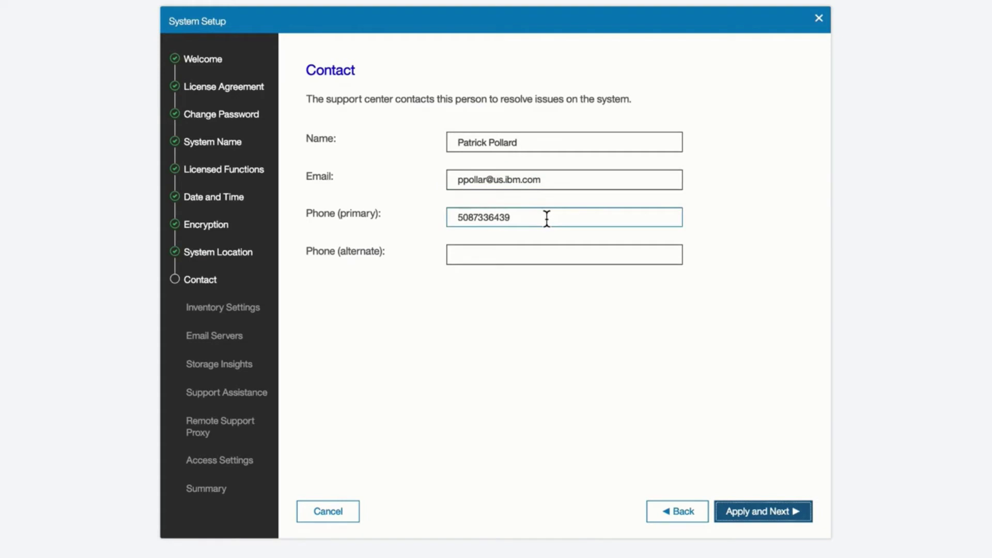
Apply the prefilled support contact name, e-mail and primary phone
{"action": "left_click", "coordinate": [773, 514]}
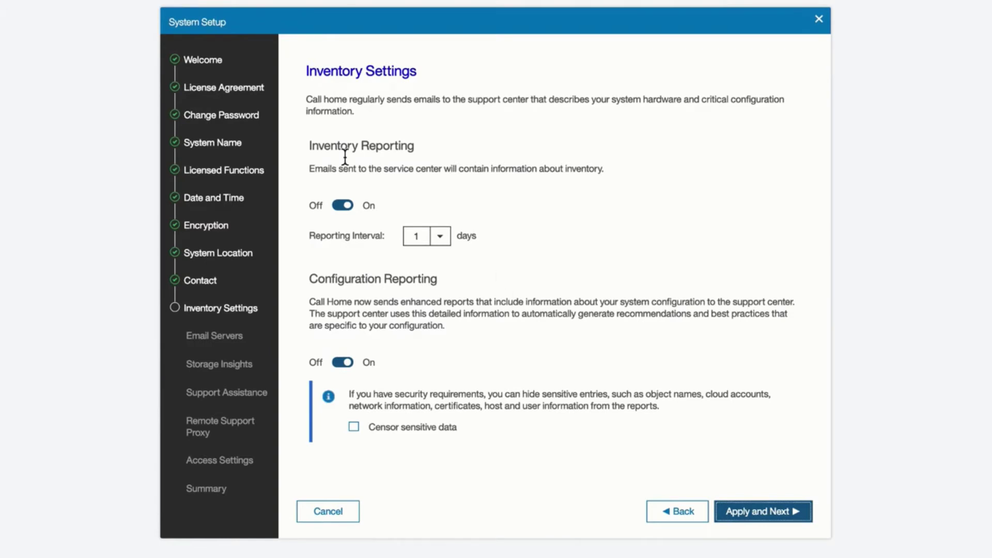
Keep inventory reporting every 1 day and configuration reporting on, then apply the call-home settings
{"action": "left_click", "coordinate": [347, 206]}
{"action": "left_click", "coordinate": [339, 363]}
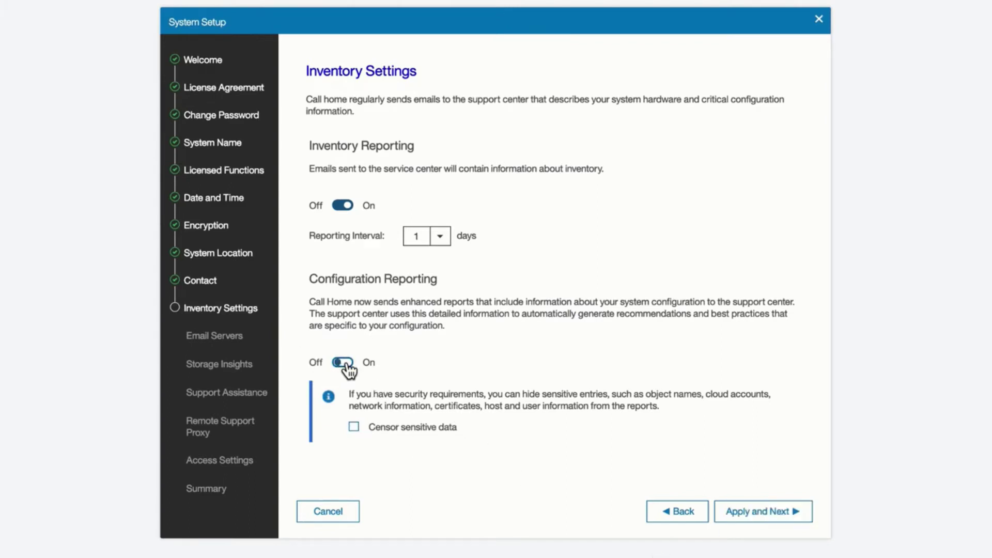
{"action": "left_click", "coordinate": [345, 363]}
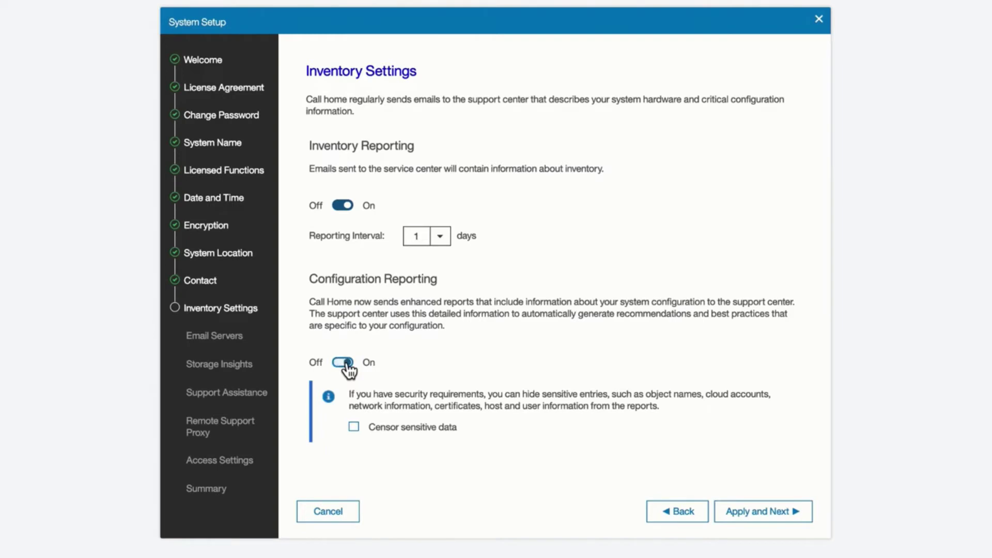
{"action": "left_click", "coordinate": [756, 514]}
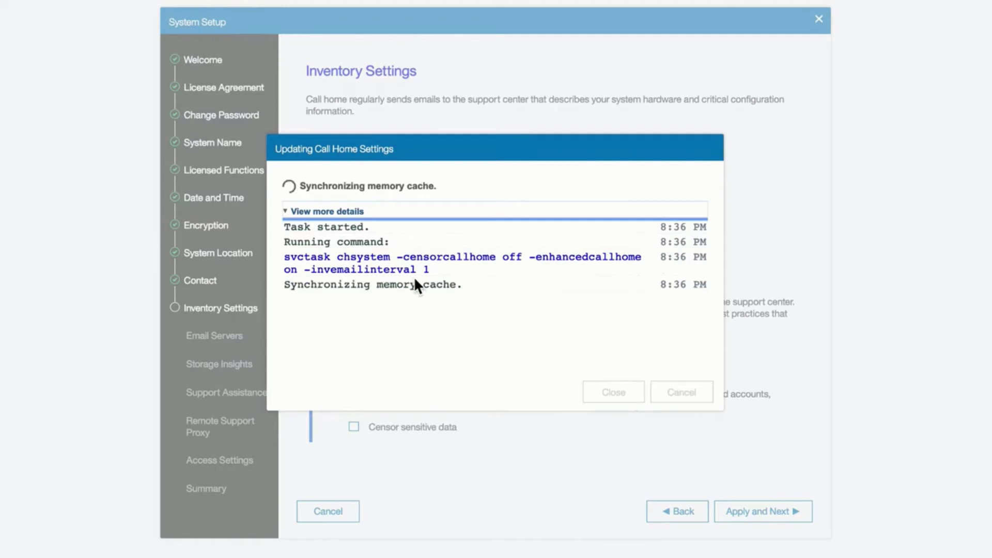
Dismiss the finished task and submit email server 9.17.130.237 on port 25
{"action": "left_click", "coordinate": [613, 399]}
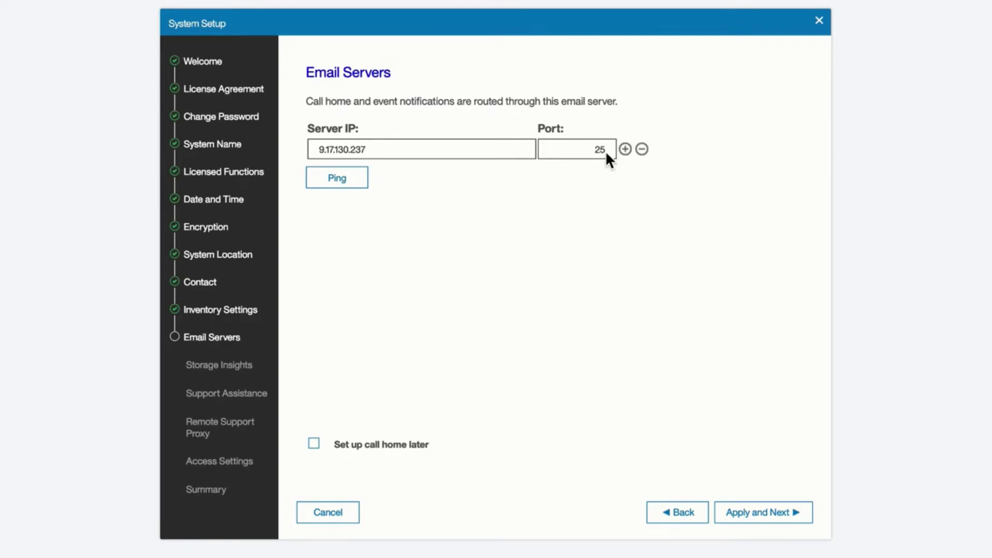
{"action": "left_click", "coordinate": [768, 510]}
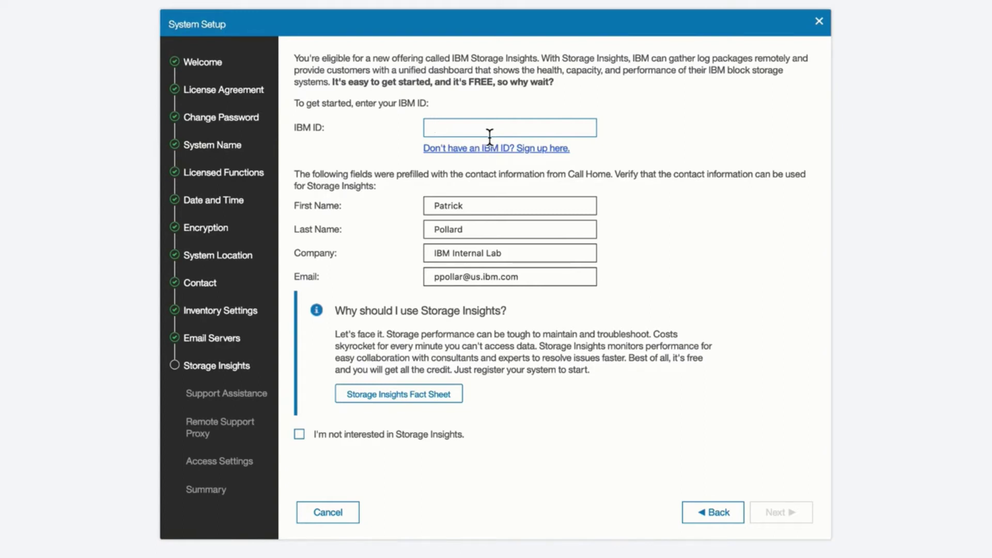
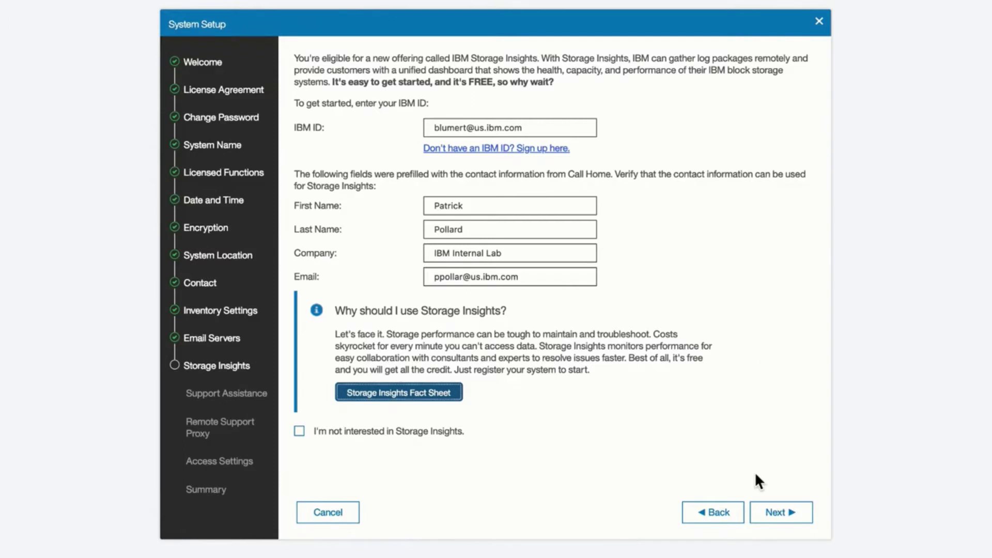
Register the system with Storage Insights and proceed to Support Assistance
{"action": "left_click", "coordinate": [775, 511]}
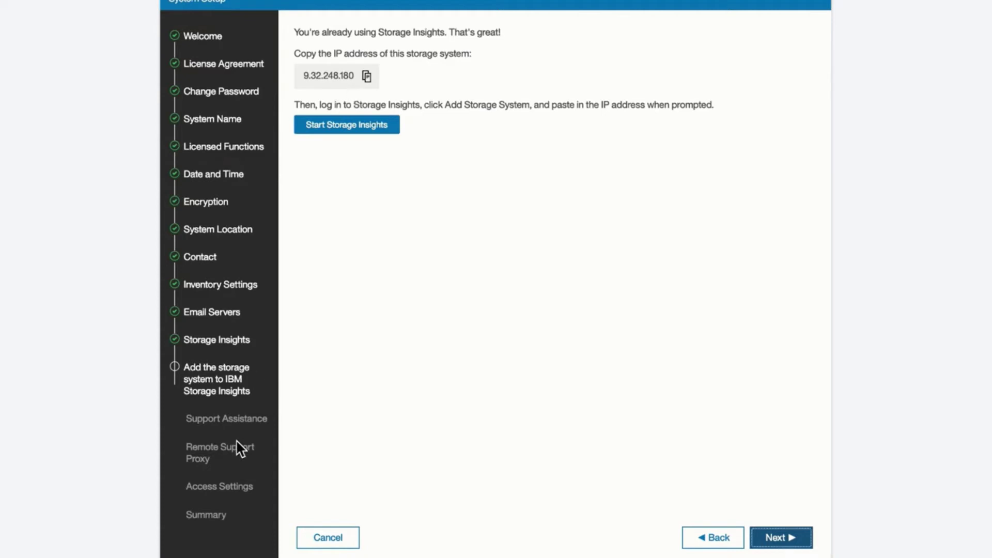
{"action": "left_click", "coordinate": [780, 537]}
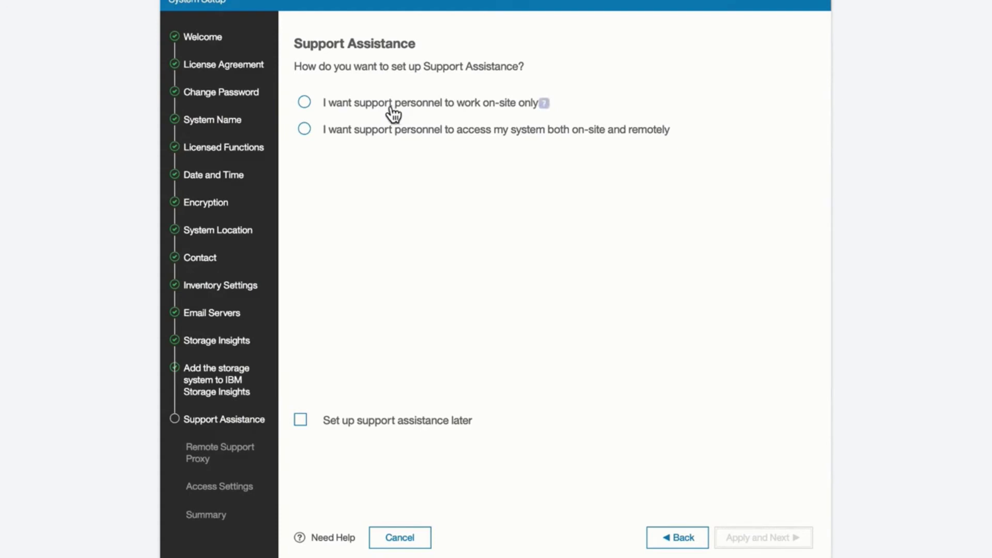
Choose on-site and remote support personnel access instead of on-site only, and apply it
{"action": "left_click", "coordinate": [304, 102]}
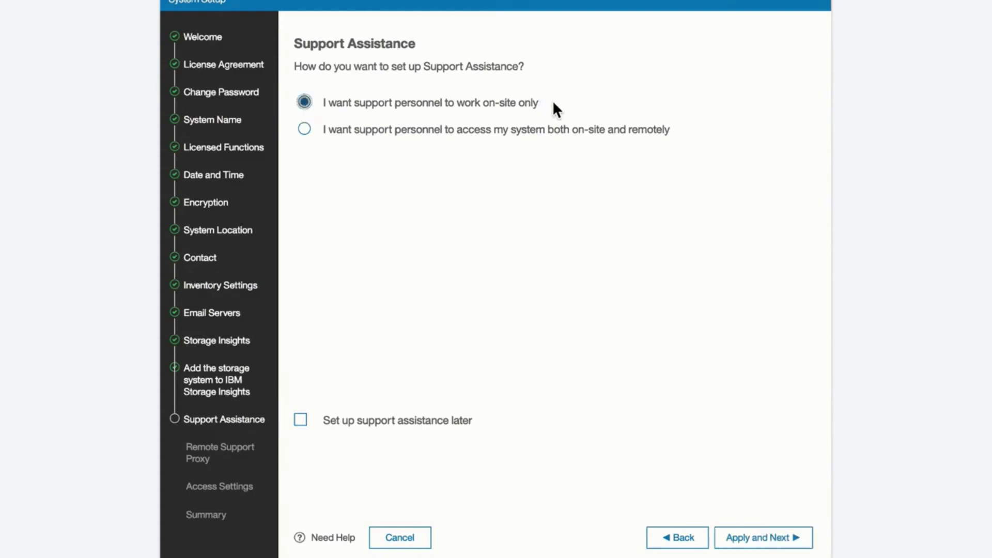
{"action": "mouse_move", "coordinate": [544, 104]}
{"action": "left_click", "coordinate": [305, 129]}
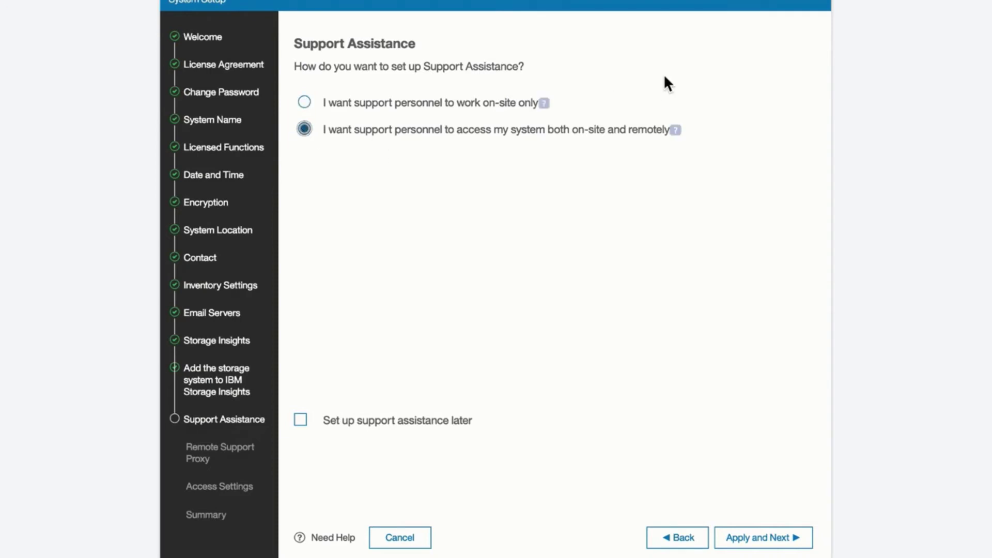
{"action": "mouse_move", "coordinate": [676, 135]}
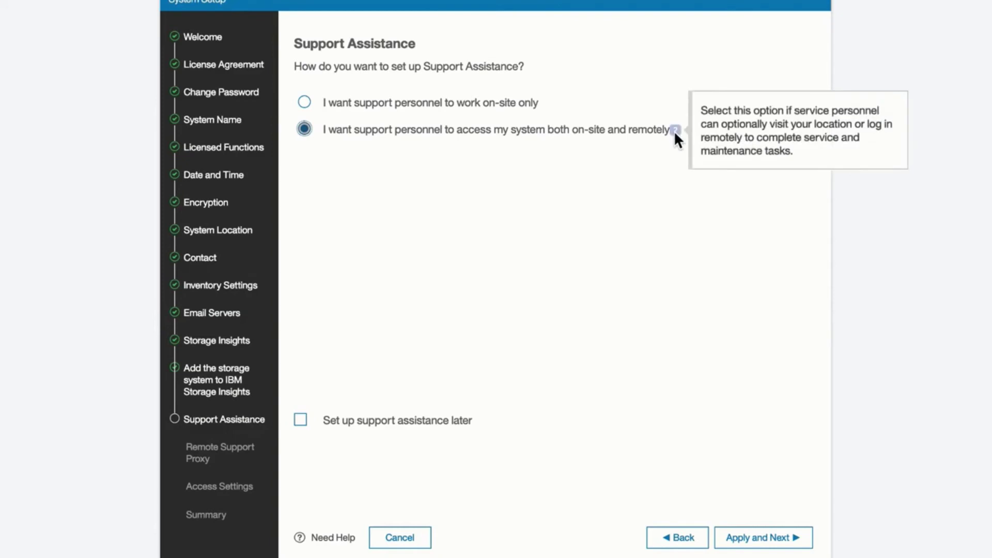
{"action": "left_click", "coordinate": [760, 538]}
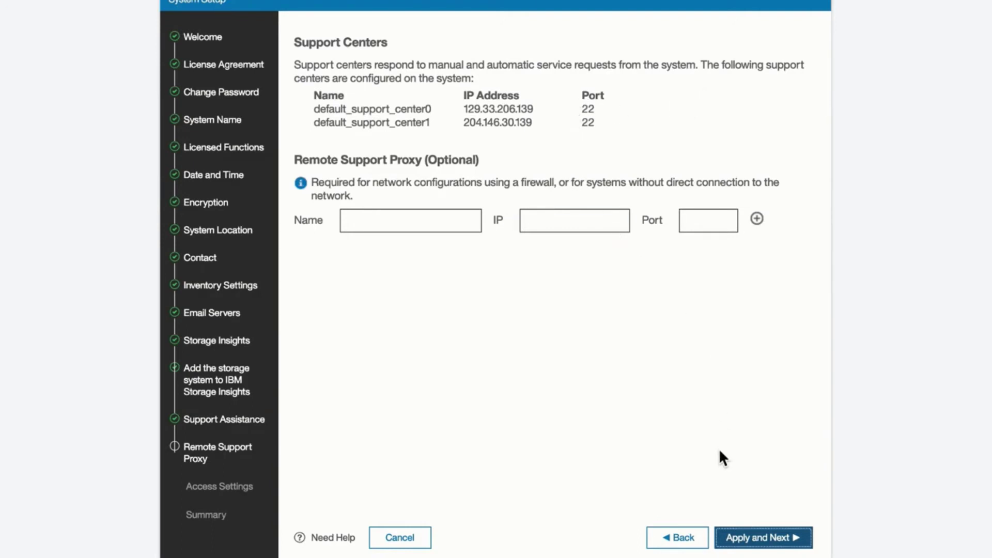
Skip the remote support proxy, leaving its name, IP and port fields empty
{"action": "left_click", "coordinate": [439, 216]}
{"action": "left_click", "coordinate": [600, 222]}
{"action": "left_click", "coordinate": [413, 232]}
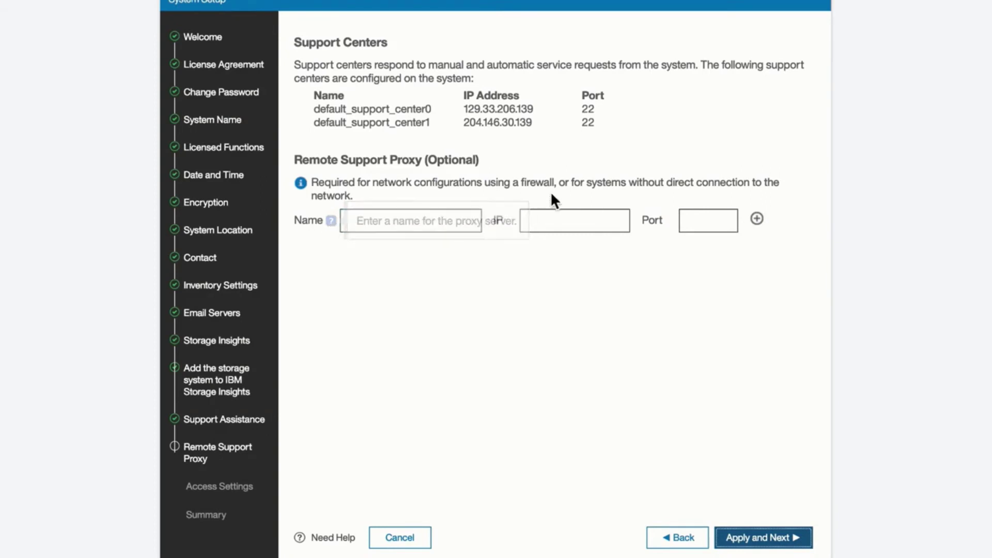
{"action": "left_click", "coordinate": [567, 219]}
{"action": "left_click", "coordinate": [730, 223]}
{"action": "left_click", "coordinate": [756, 543]}
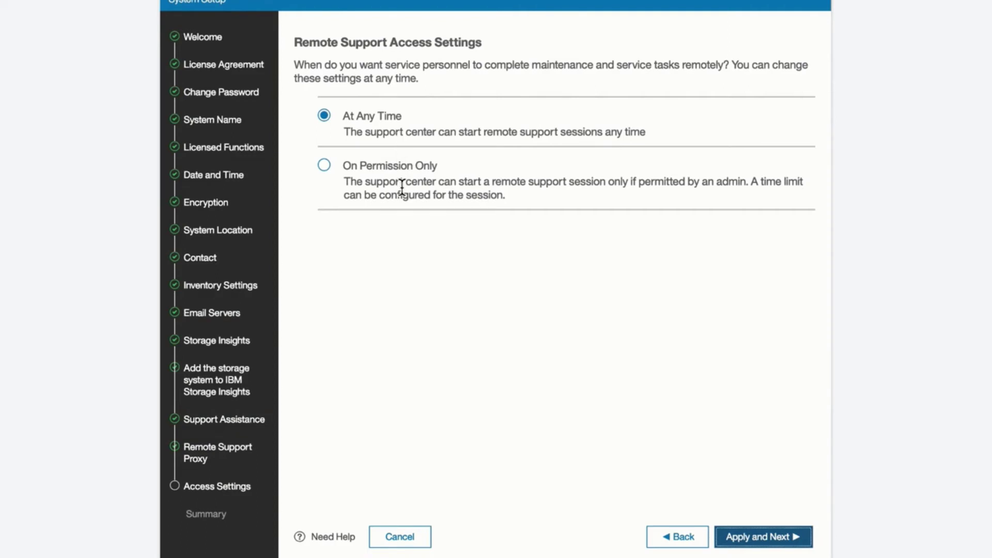
Apply remote support access At Any Time instead of On Permission Only, enabling support assistance
{"action": "left_click", "coordinate": [325, 166]}
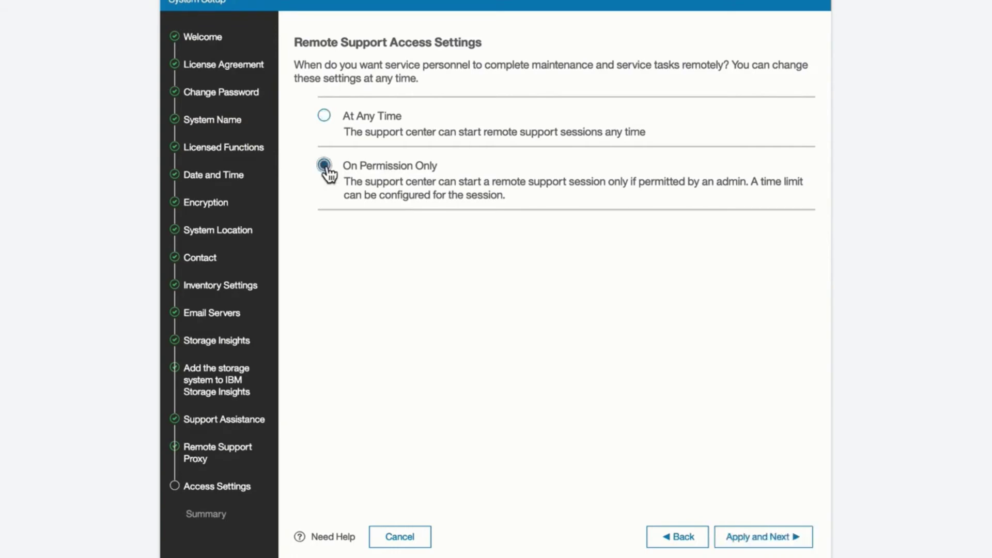
{"action": "left_click", "coordinate": [324, 116]}
{"action": "left_click", "coordinate": [748, 532]}
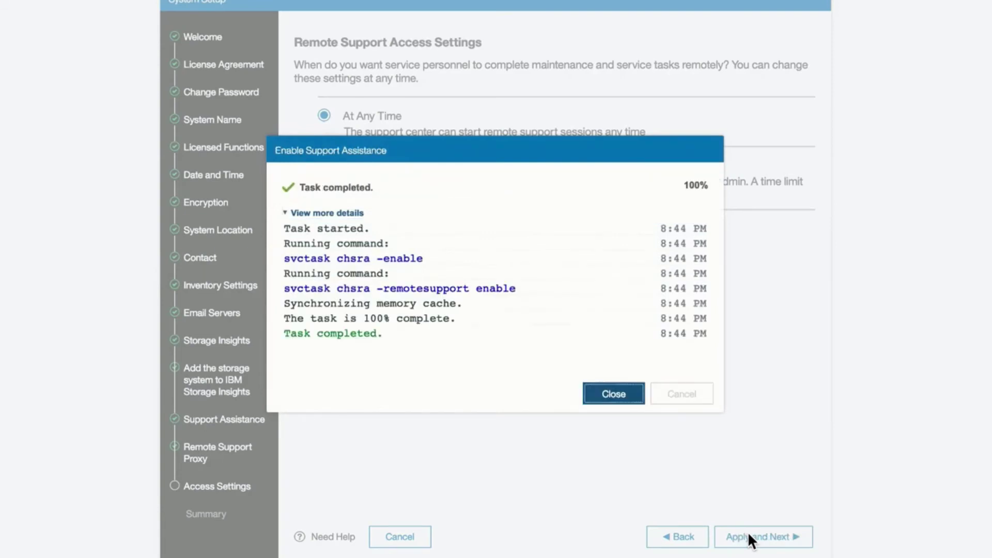
{"action": "left_click", "coordinate": [618, 395]}
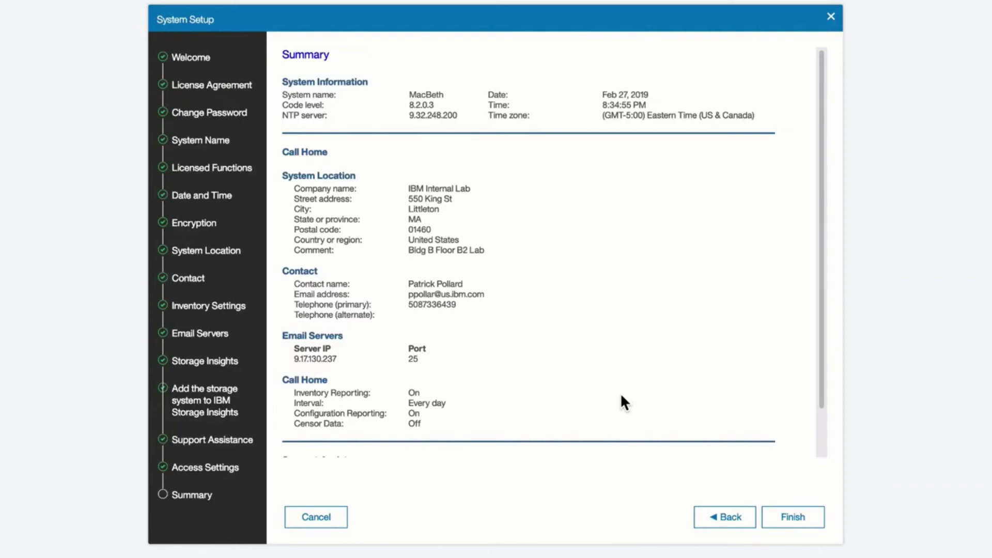
Review the setup Summary page and finish the wizard
{"action": "scroll", "coordinate": [745, 324], "scroll_direction": "down", "scroll_amount": 2}
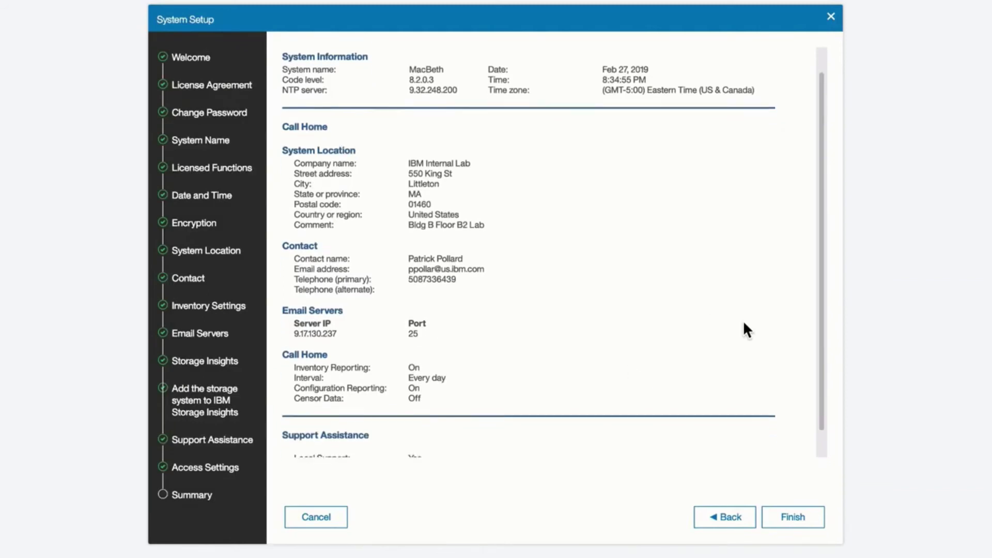
{"action": "scroll", "coordinate": [745, 324], "scroll_direction": "up", "scroll_amount": 2}
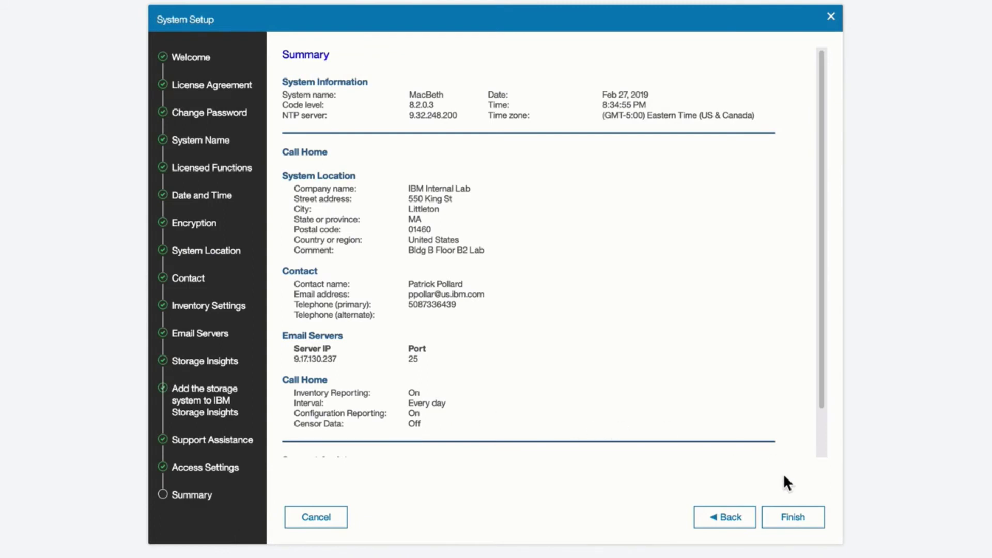
{"action": "left_click", "coordinate": [790, 520]}
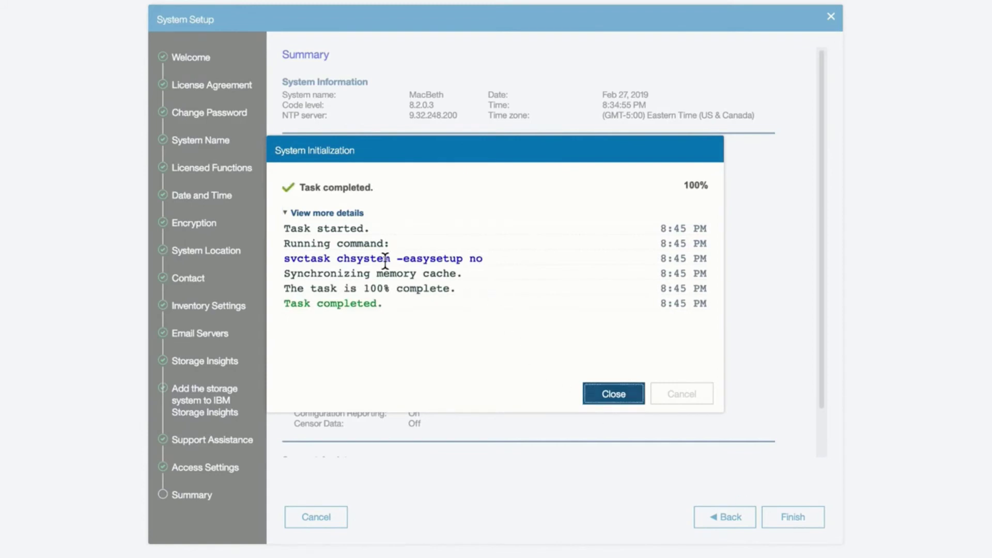
Select the chsystem -easysetup command in the log and close the System Initialization task
{"action": "left_click_drag", "start_coordinate": [284, 260], "coordinate": [491, 259]}
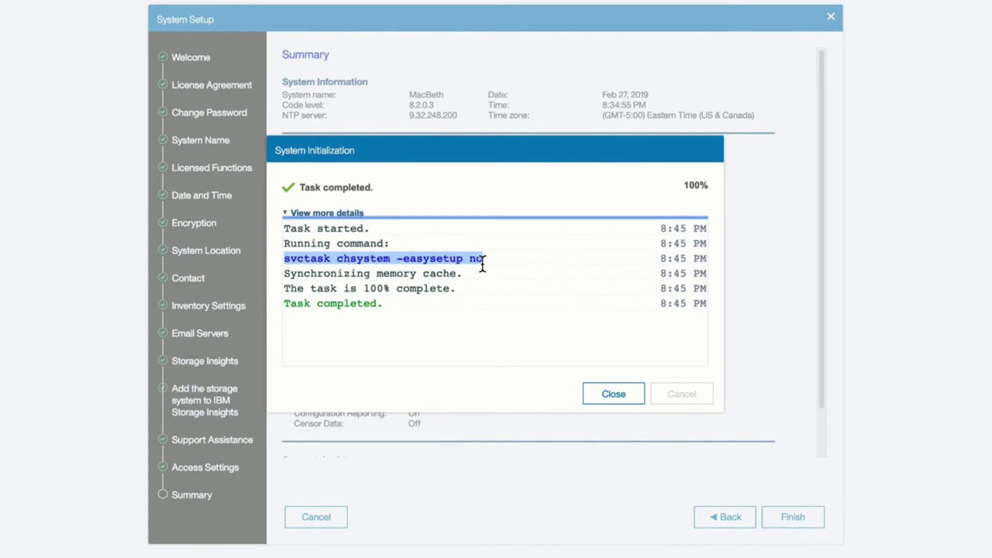
{"action": "left_click", "coordinate": [610, 394]}
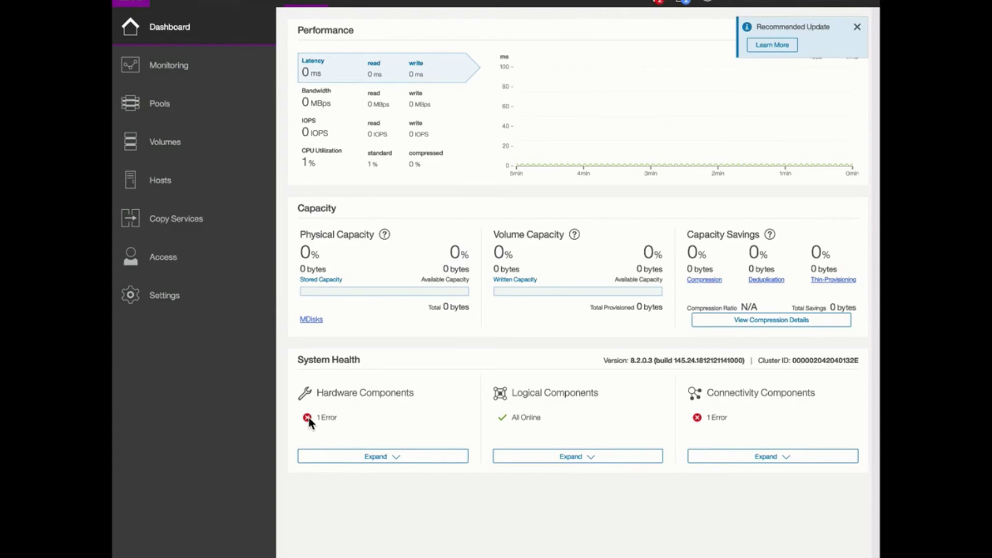
Expand System Health and view hardware, logical and connectivity component status, including 2 connectivity errors
{"action": "left_click", "coordinate": [376, 457]}
{"action": "scroll", "coordinate": [376, 459], "scroll_direction": "down", "scroll_amount": 2}
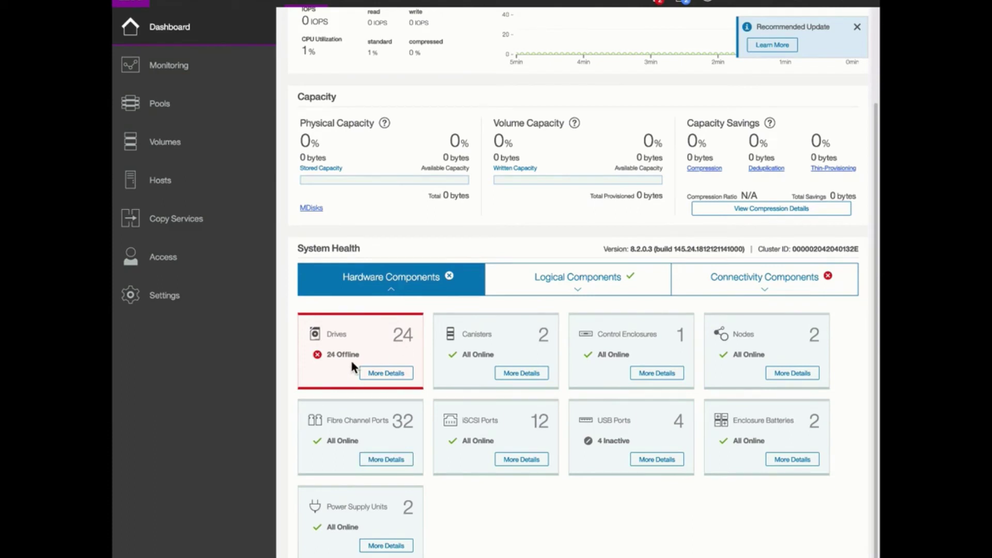
{"action": "left_click", "coordinate": [603, 288]}
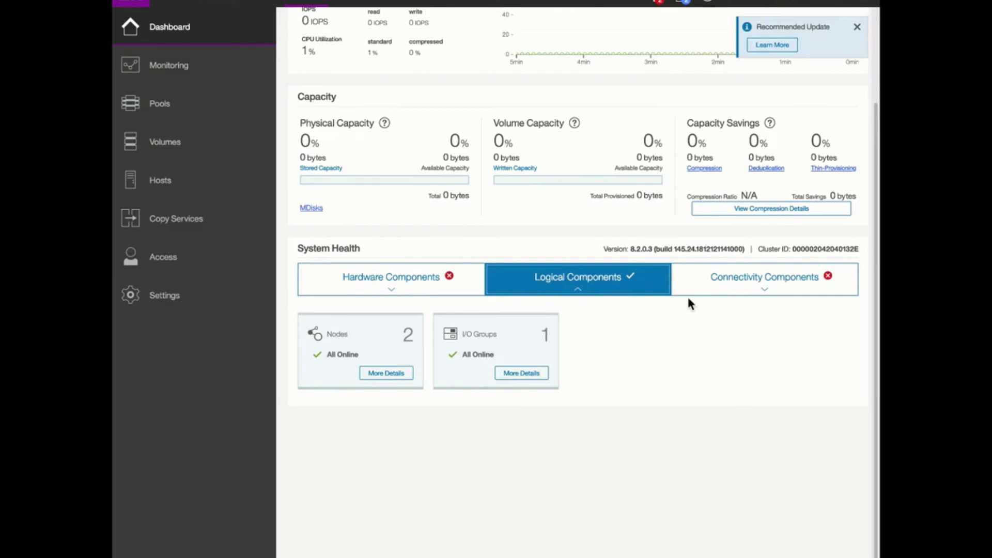
{"action": "left_click", "coordinate": [743, 292]}
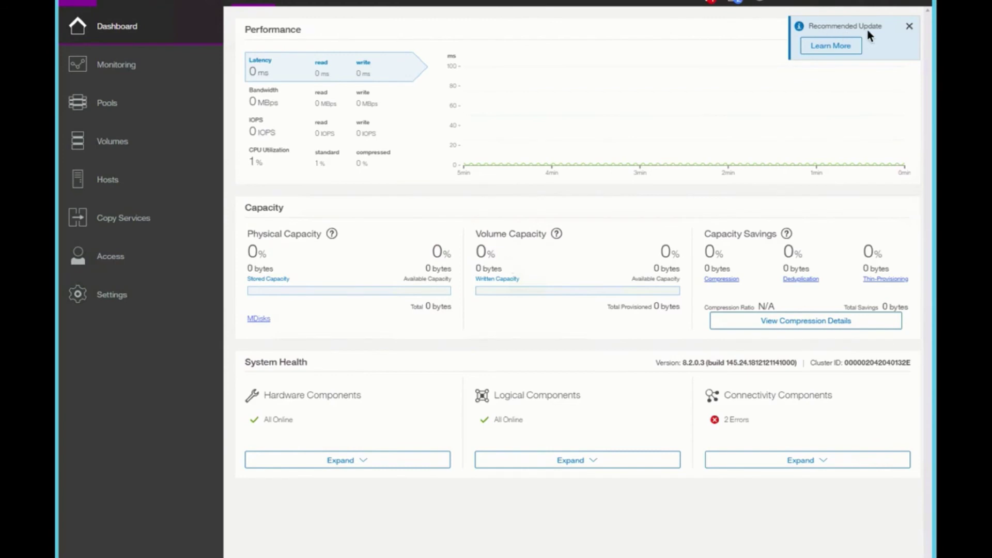
Review the recommended 8.2.1.2 update notice and begin updating to it
{"action": "left_click", "coordinate": [842, 47]}
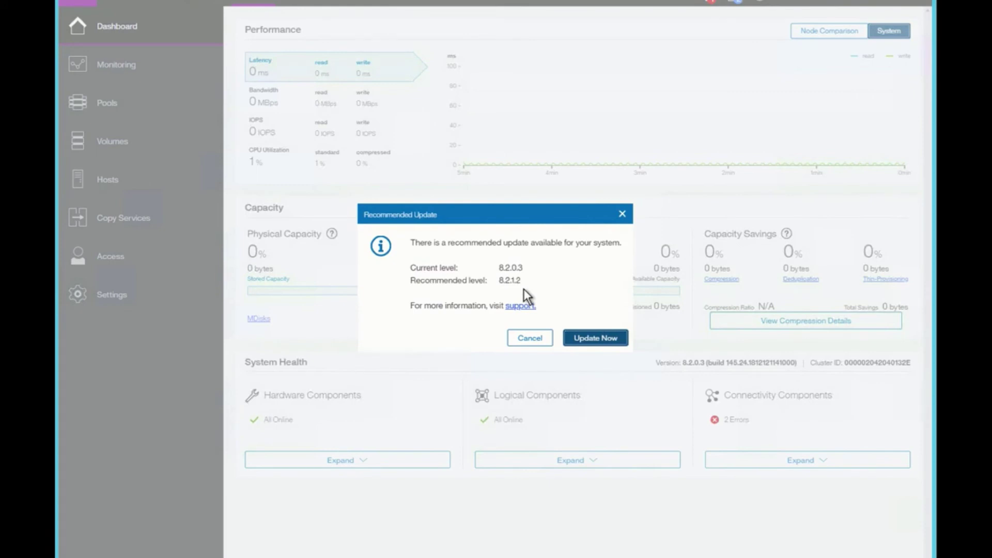
{"action": "left_click", "coordinate": [586, 337]}
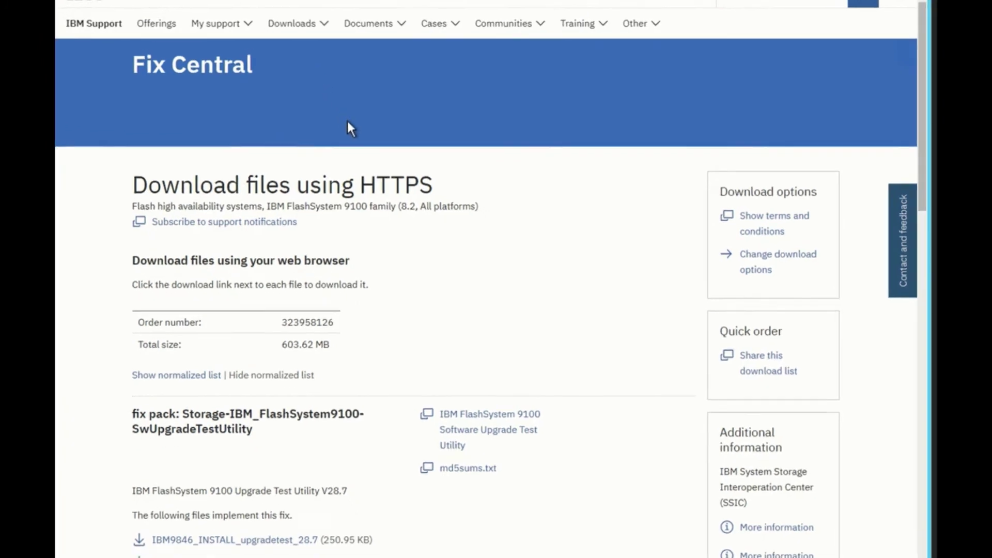
{"action": "scroll", "coordinate": [348, 120], "scroll_direction": "down", "scroll_amount": 3}
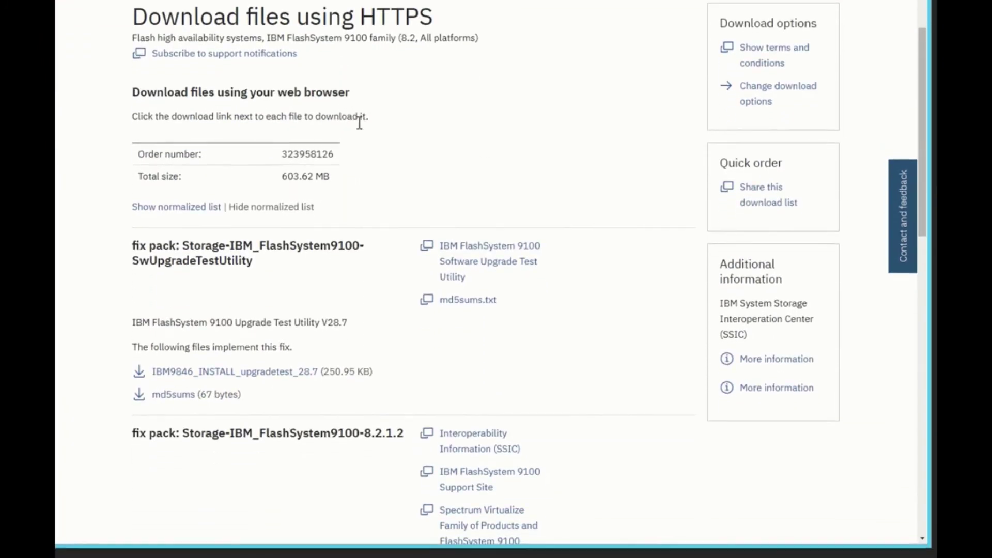
{"action": "scroll", "coordinate": [358, 122], "scroll_direction": "down", "scroll_amount": 1}
{"action": "scroll", "coordinate": [360, 279], "scroll_direction": "up", "scroll_amount": 5}
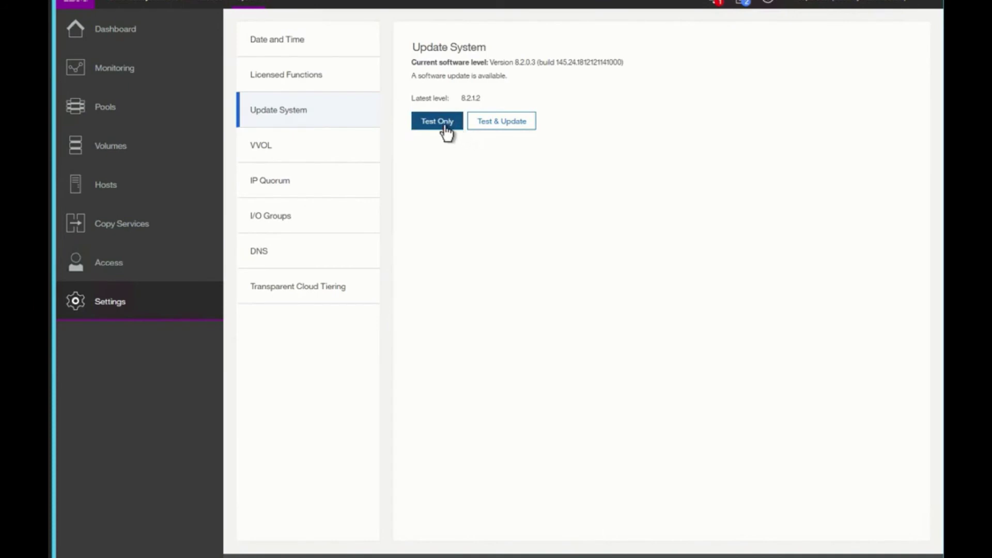
Start a test-and-update using the IBM9846_INSTALL_upgradetest_28.7 test utility
{"action": "left_click", "coordinate": [512, 126]}
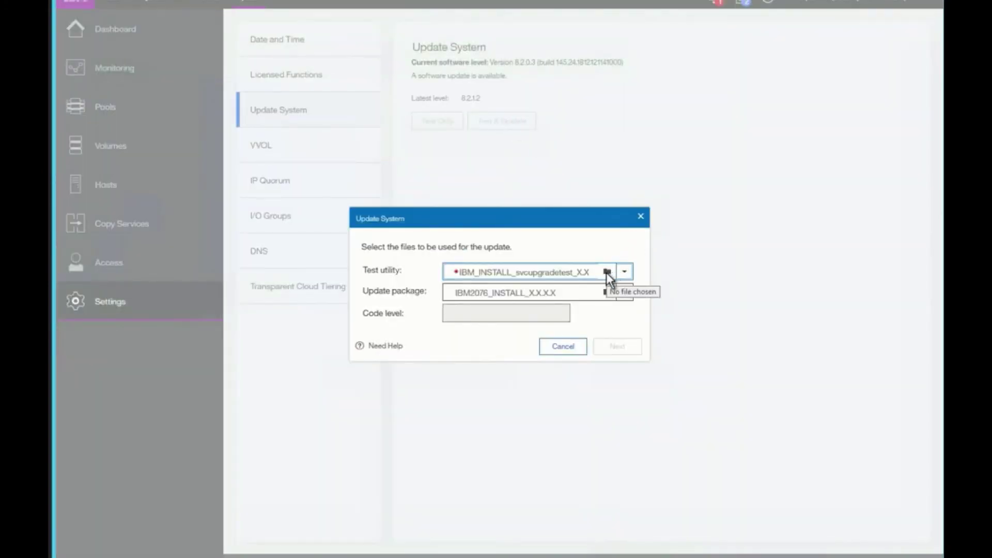
{"action": "left_click", "coordinate": [607, 272]}
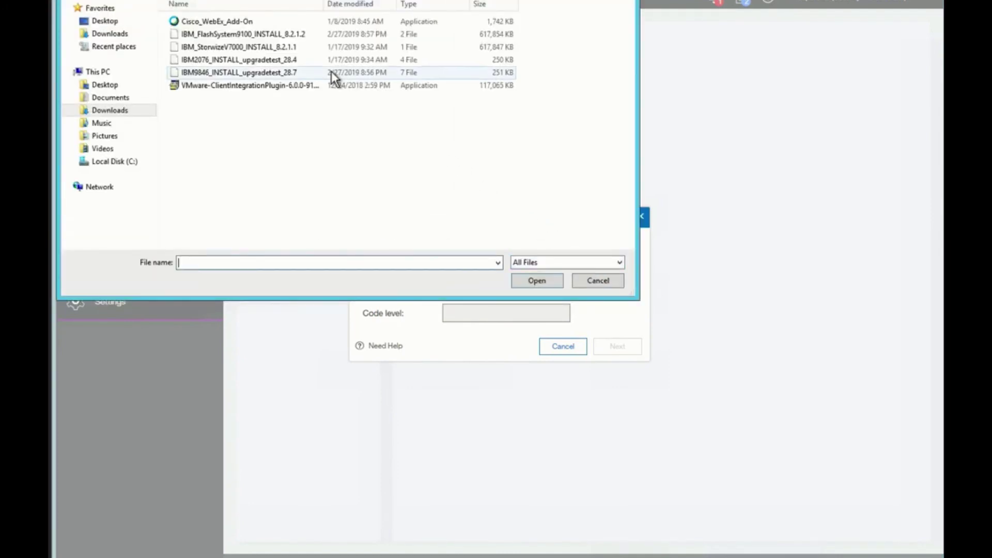
{"action": "left_click", "coordinate": [271, 70]}
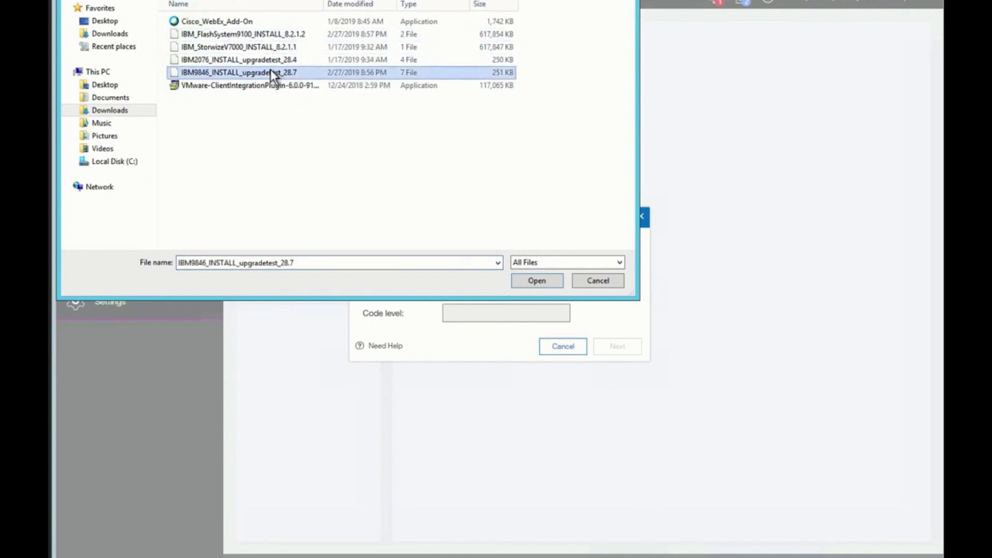
{"action": "left_click", "coordinate": [537, 281]}
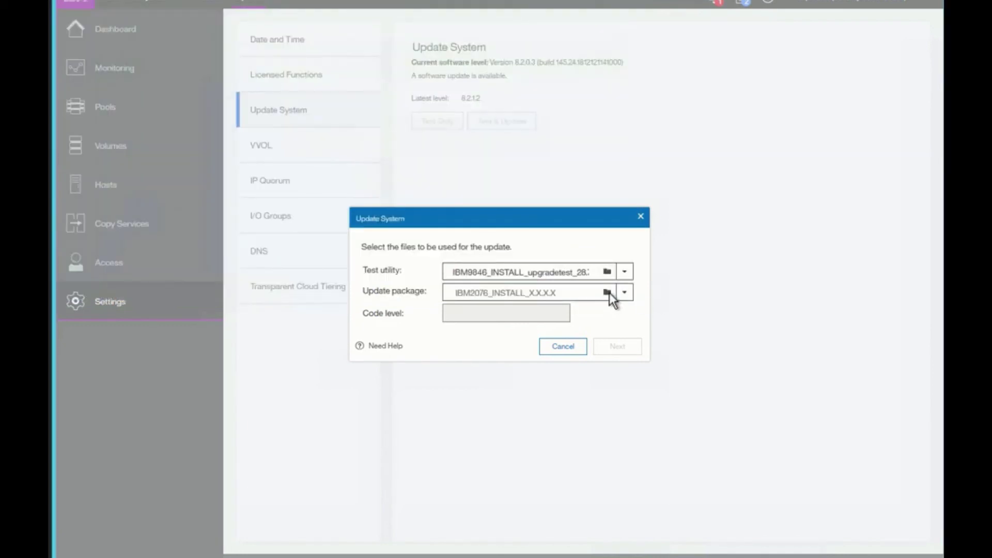
Load the IBM_FlashSystem9100_INSTALL_8.2.1.2 update package and proceed
{"action": "left_click", "coordinate": [608, 293]}
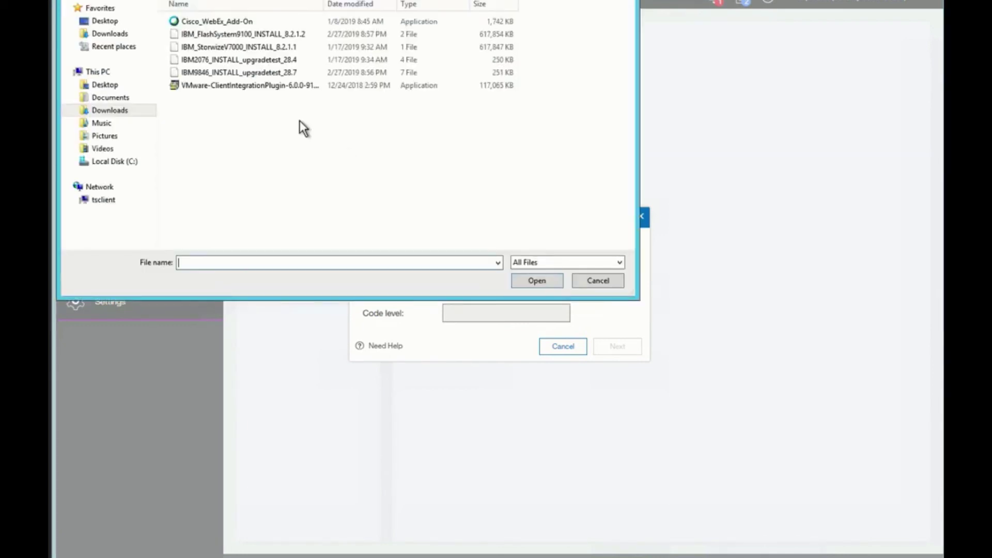
{"action": "left_click", "coordinate": [264, 36]}
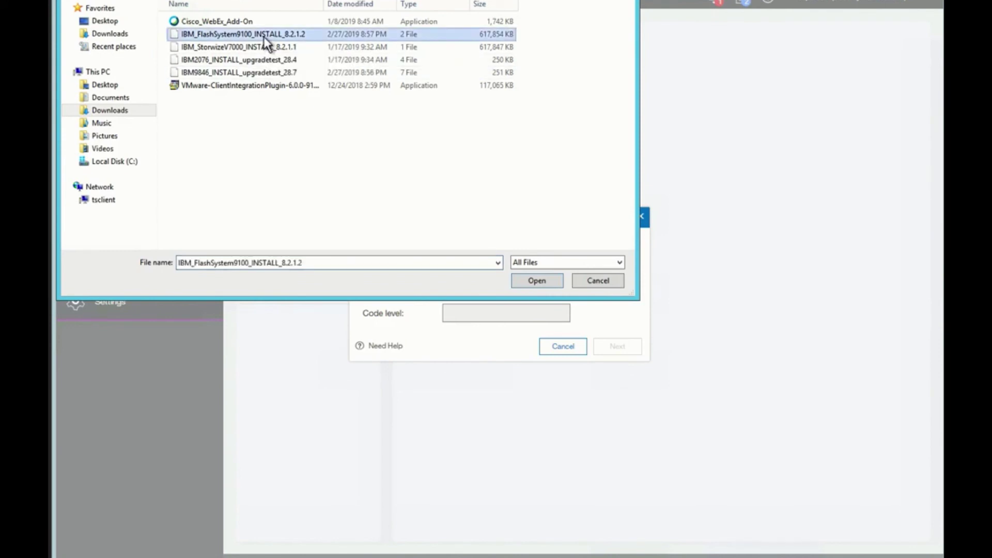
{"action": "left_click", "coordinate": [537, 281]}
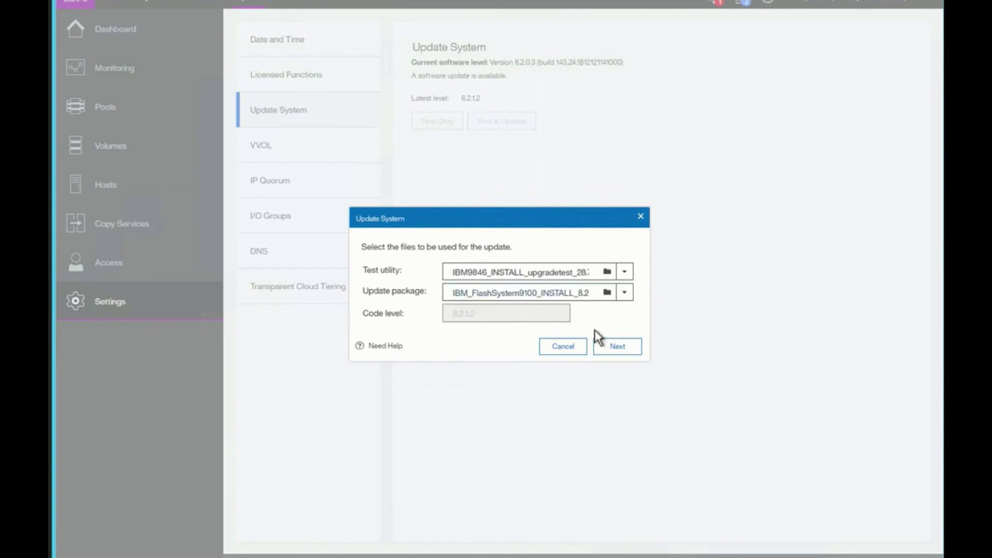
{"action": "left_click", "coordinate": [623, 346]}
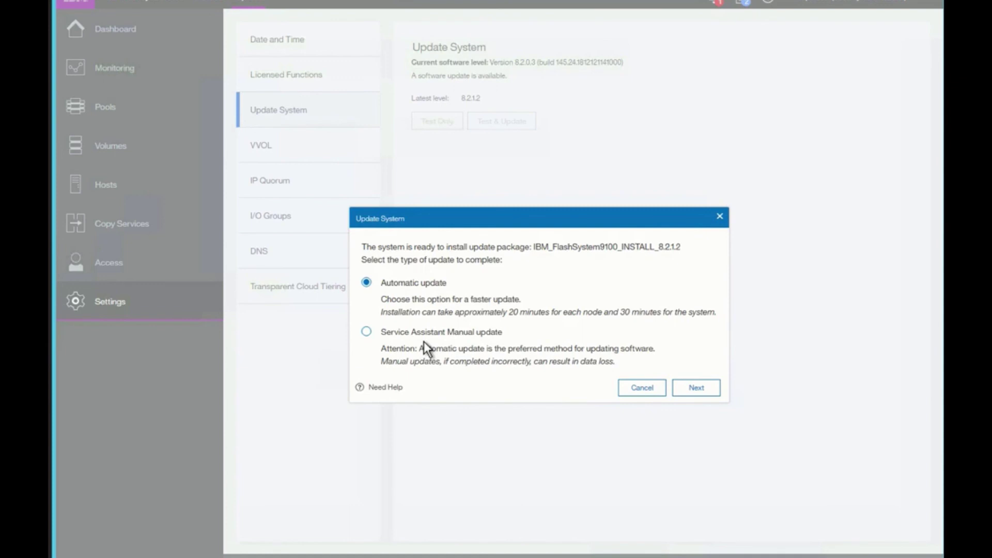
Keep Automatic update with Fully automatic mode and start uploading the 8.2.1.2 package
{"action": "left_click", "coordinate": [691, 390]}
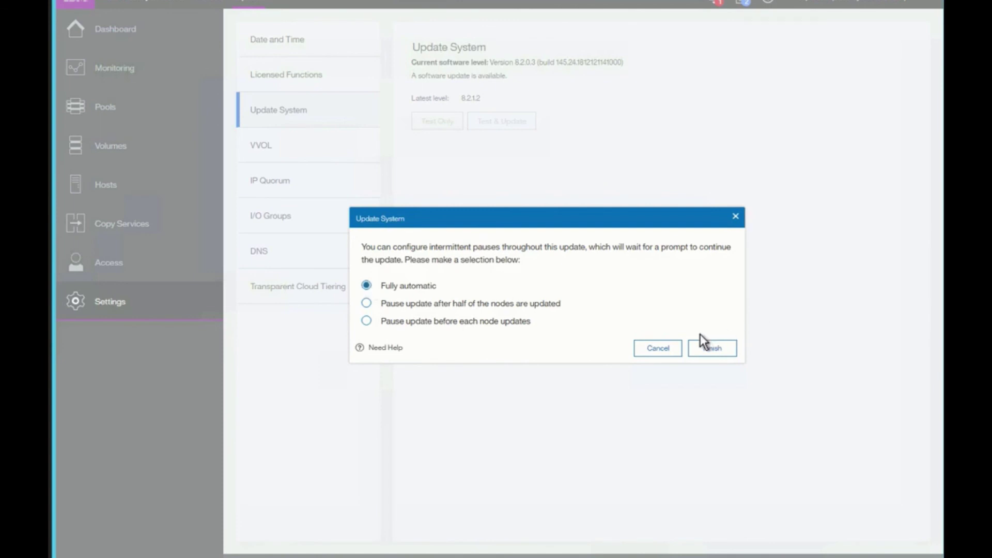
{"action": "left_click", "coordinate": [712, 349]}
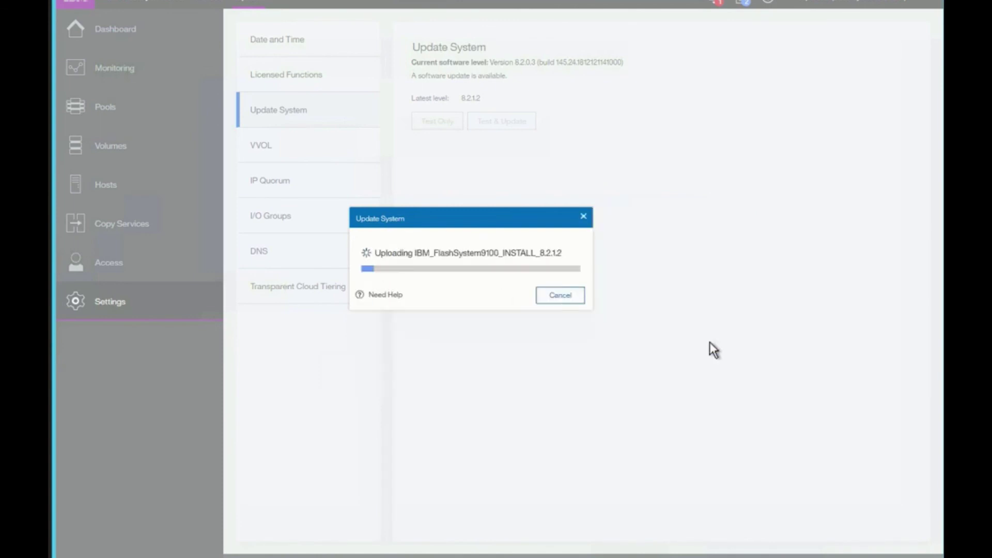